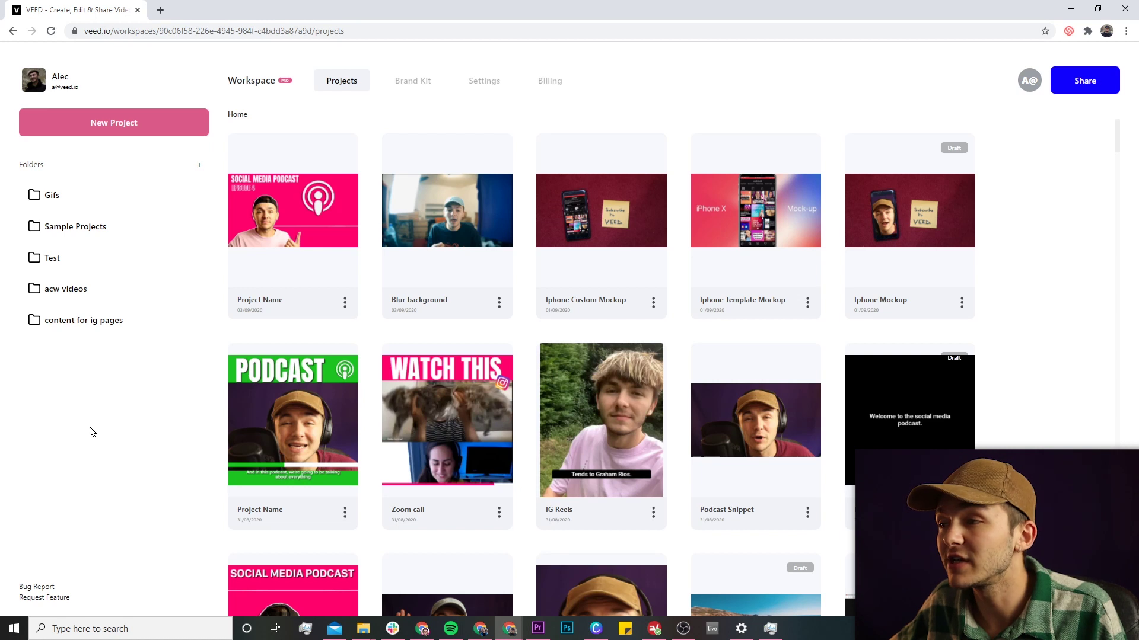
# - Start a new blank project from the Projects home page
pyautogui.click(115, 124)
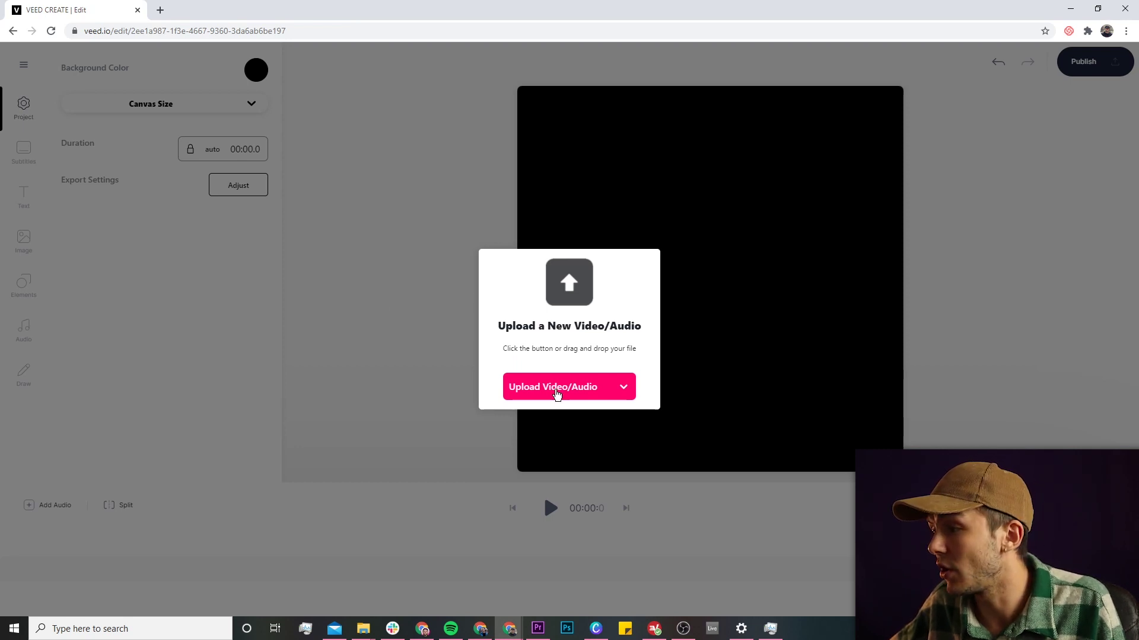
# - Upload the Instagram Story ads webinar video from the How to Edit A Webinar folder
pyautogui.click(556, 389)
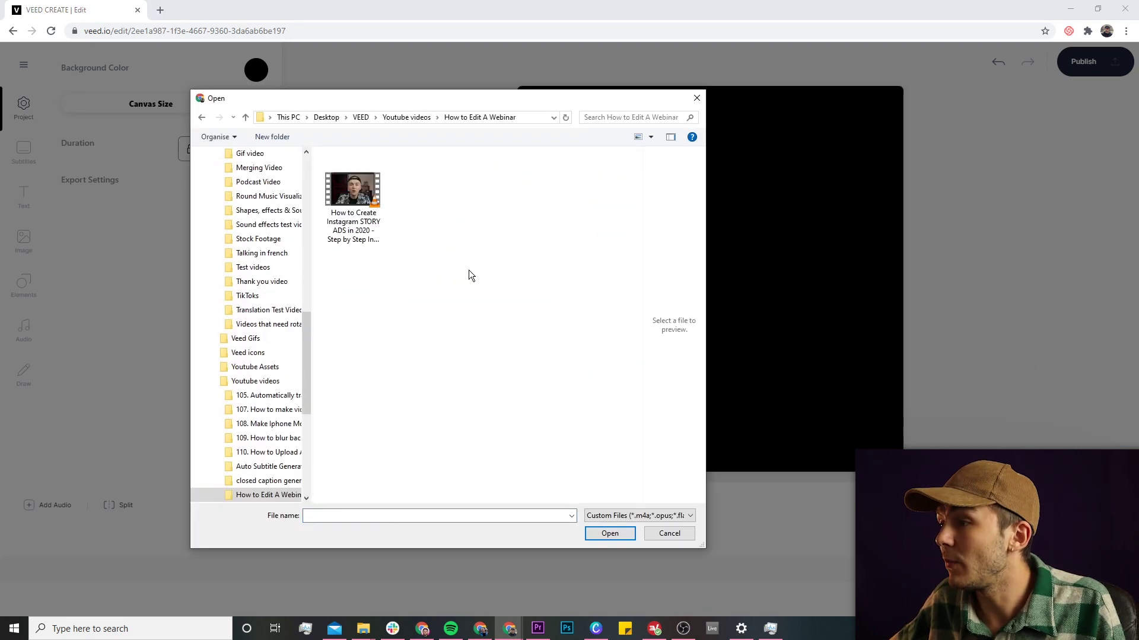
pyautogui.click(374, 220)
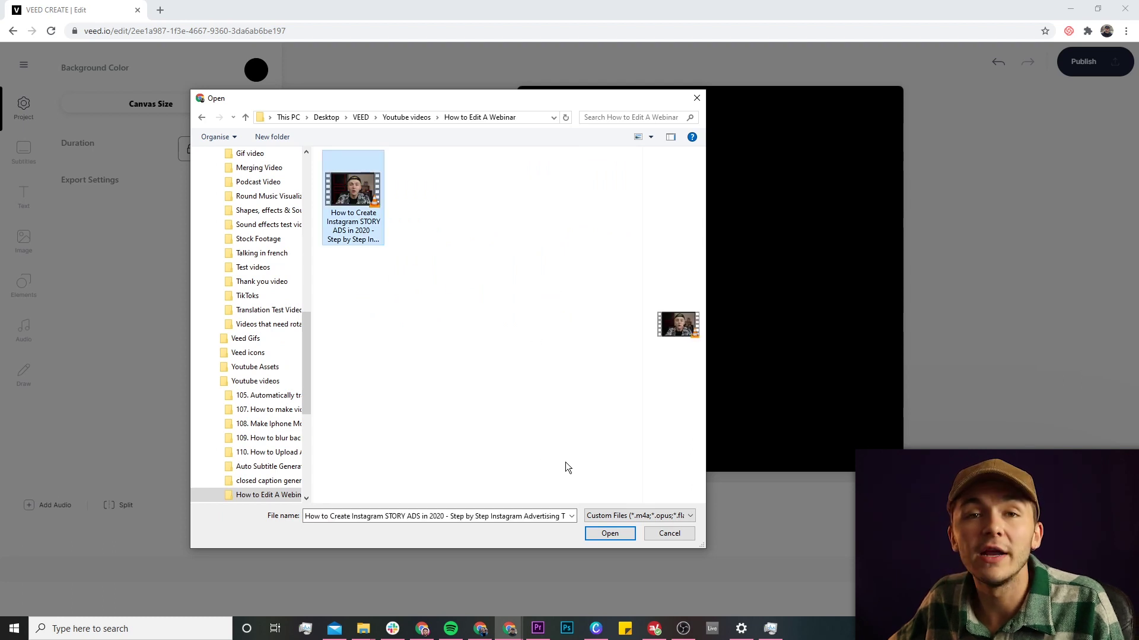
pyautogui.click(610, 533)
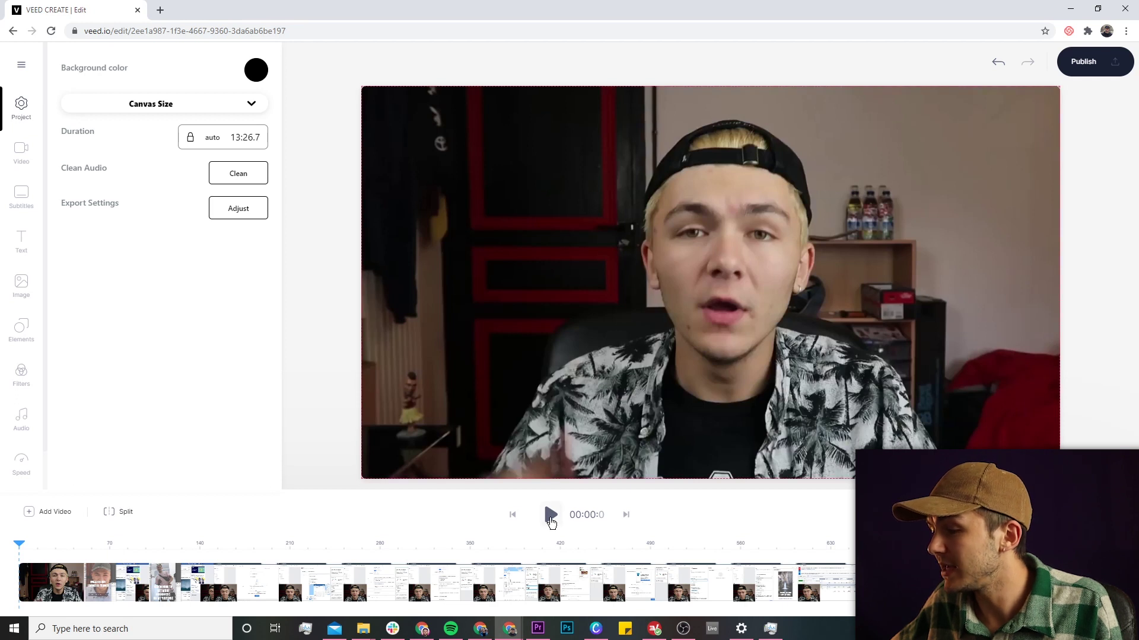
pyautogui.click(550, 516)
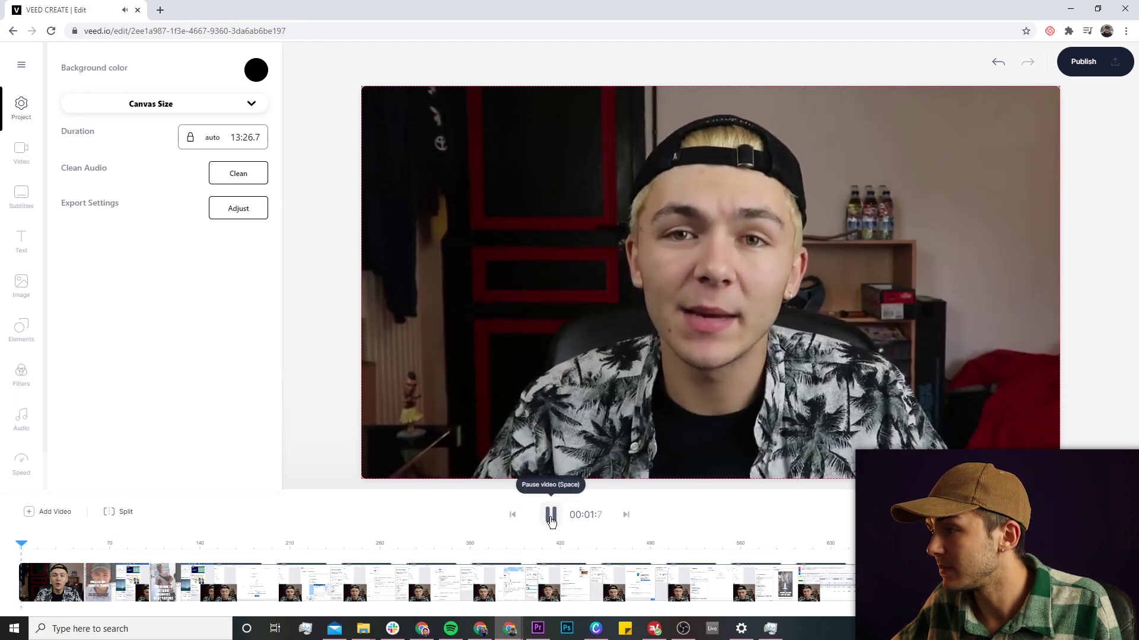
pyautogui.click(550, 516)
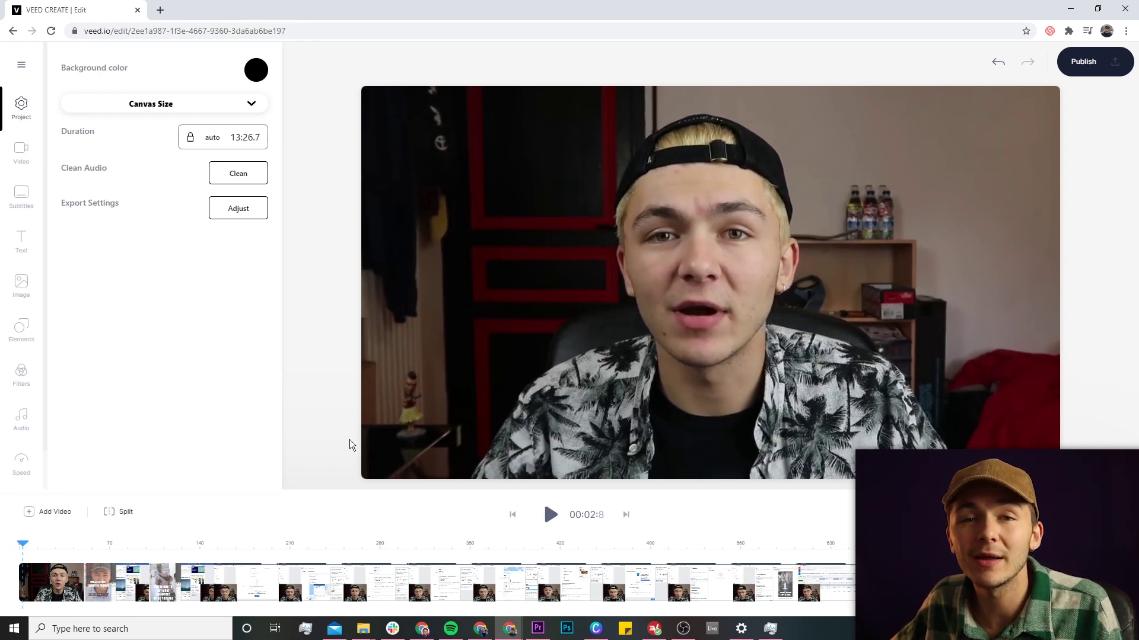
pyautogui.press('space')
# - Position the playhead at 06:44.9, where the Ads Manager Placements section begins
pyautogui.click(528, 549)
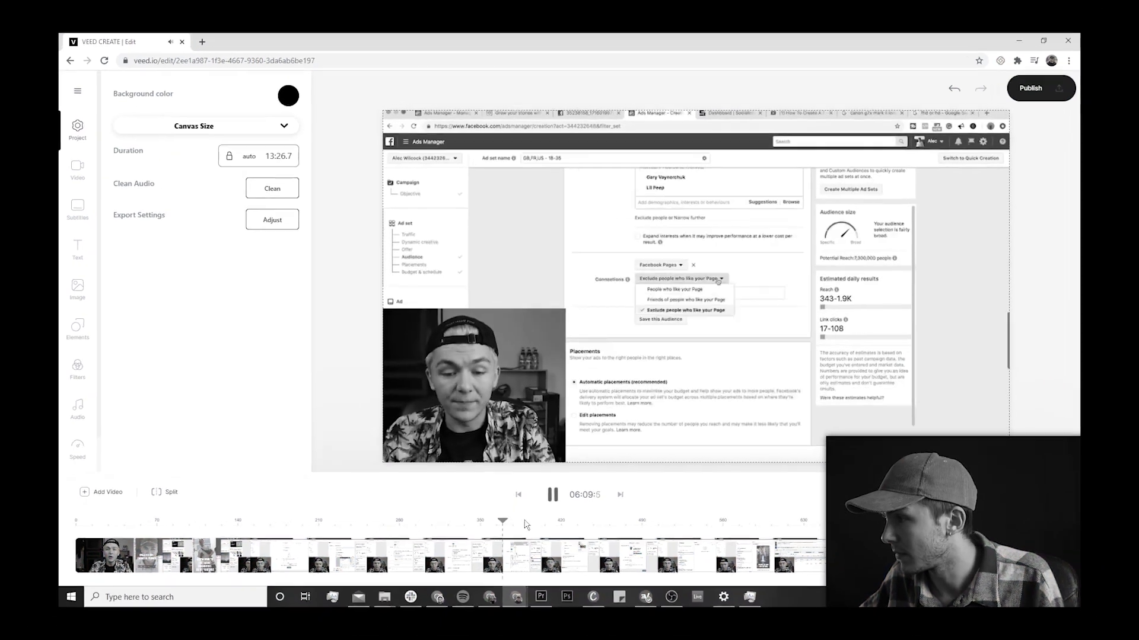
pyautogui.click(555, 463)
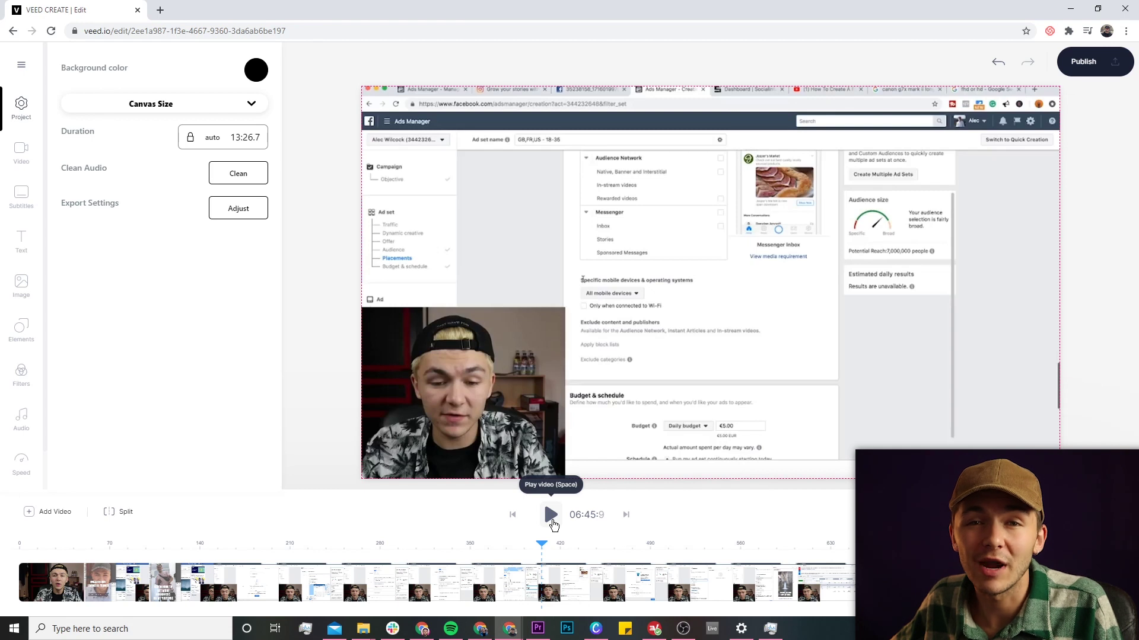
pyautogui.click(561, 522)
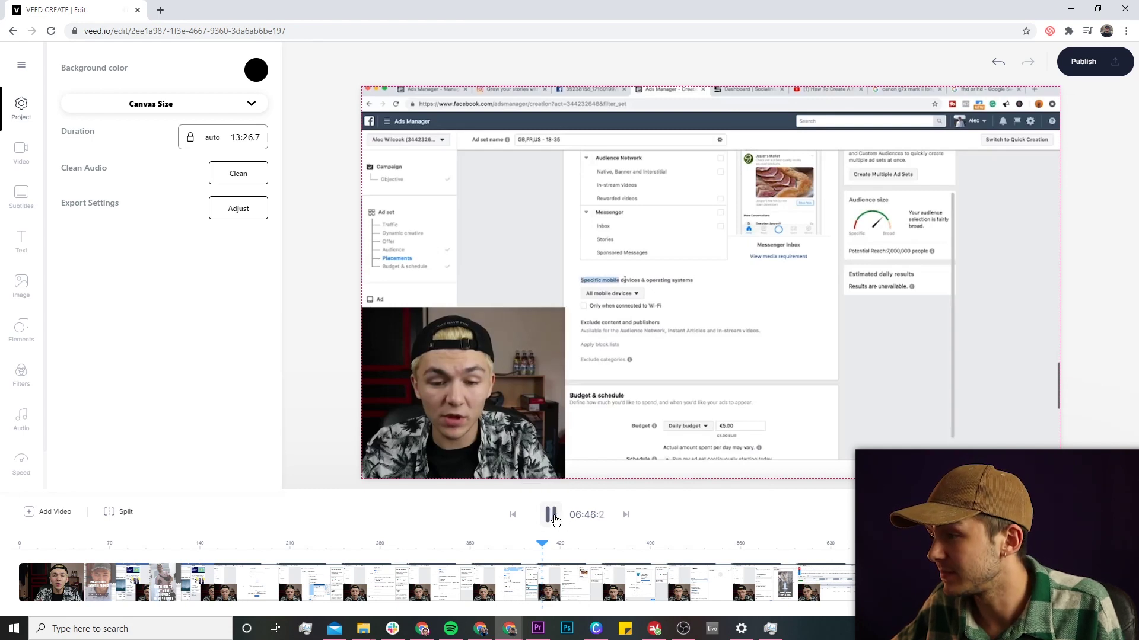
pyautogui.click(555, 520)
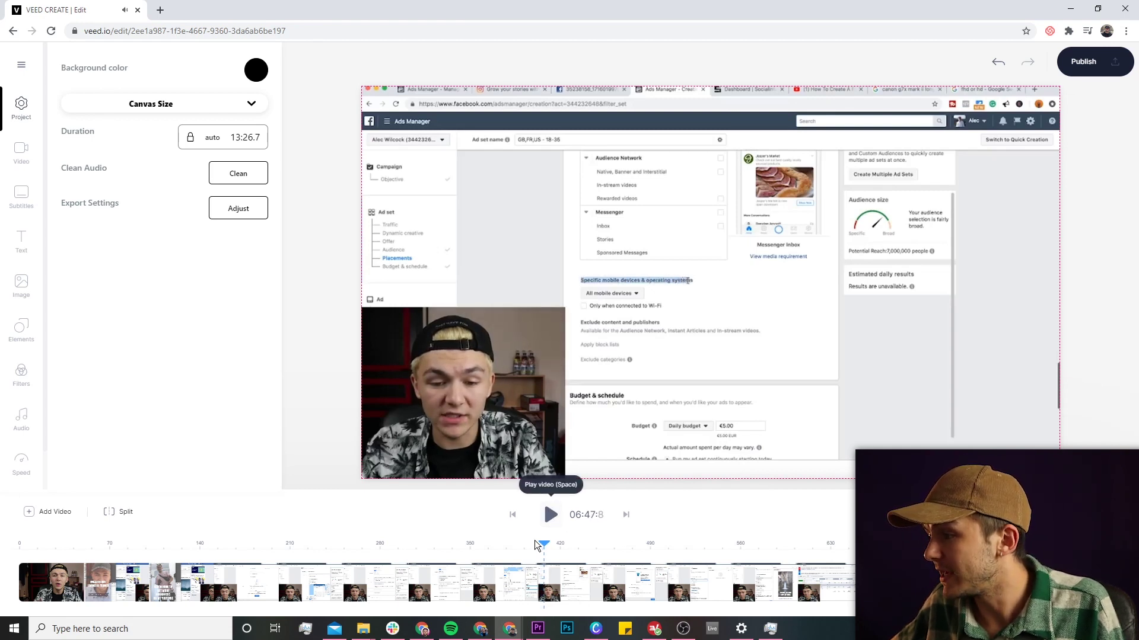
pyautogui.click(542, 543)
pyautogui.click(540, 543)
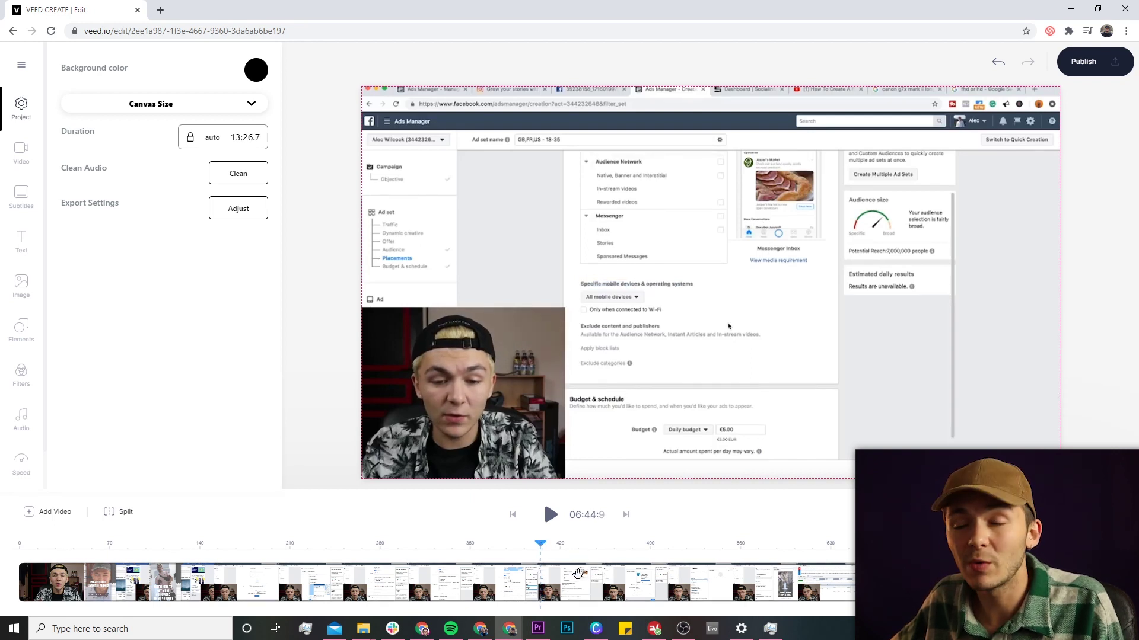
# - Split the clip at 06:44.9, delete the earlier part, and move the rest to the start
pyautogui.click(578, 579)
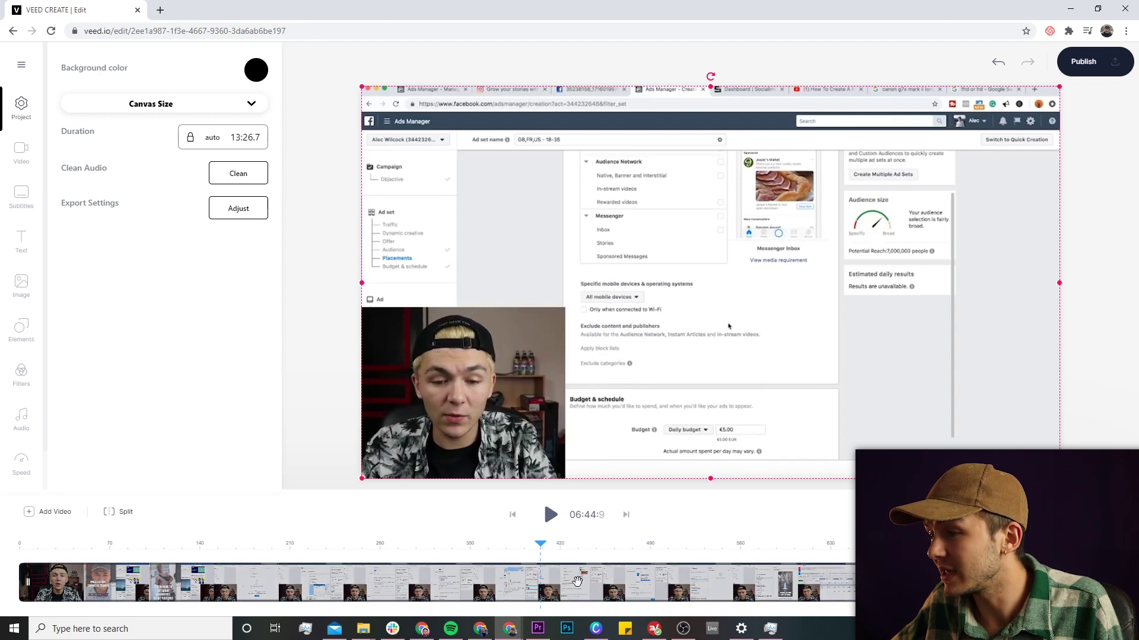
pyautogui.click(126, 514)
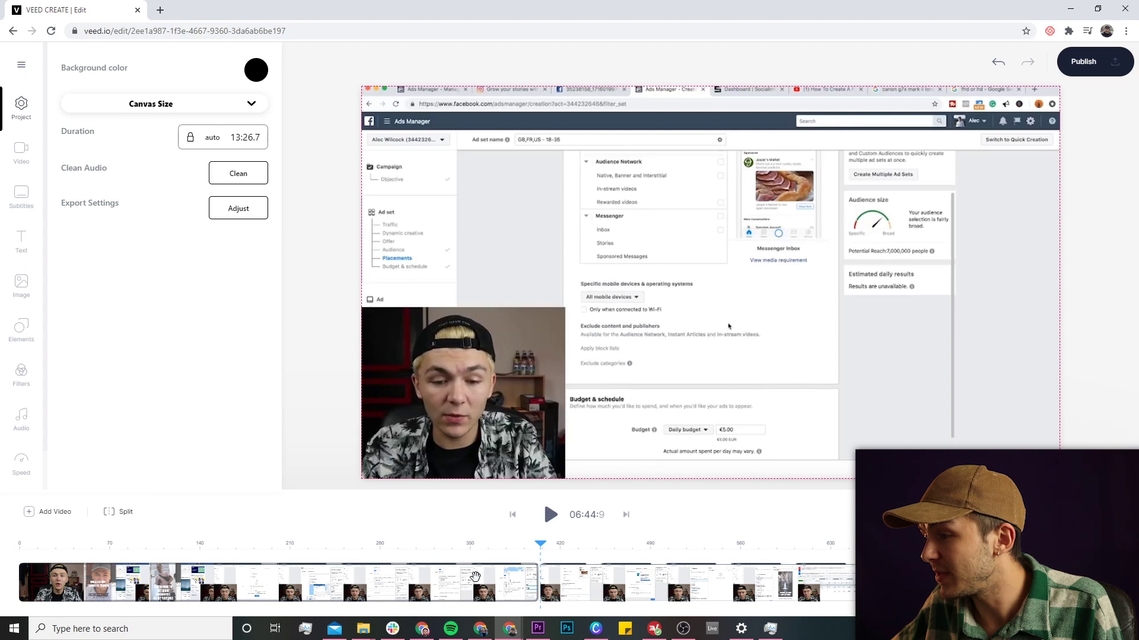
pyautogui.click(474, 577)
pyautogui.press('Delete')
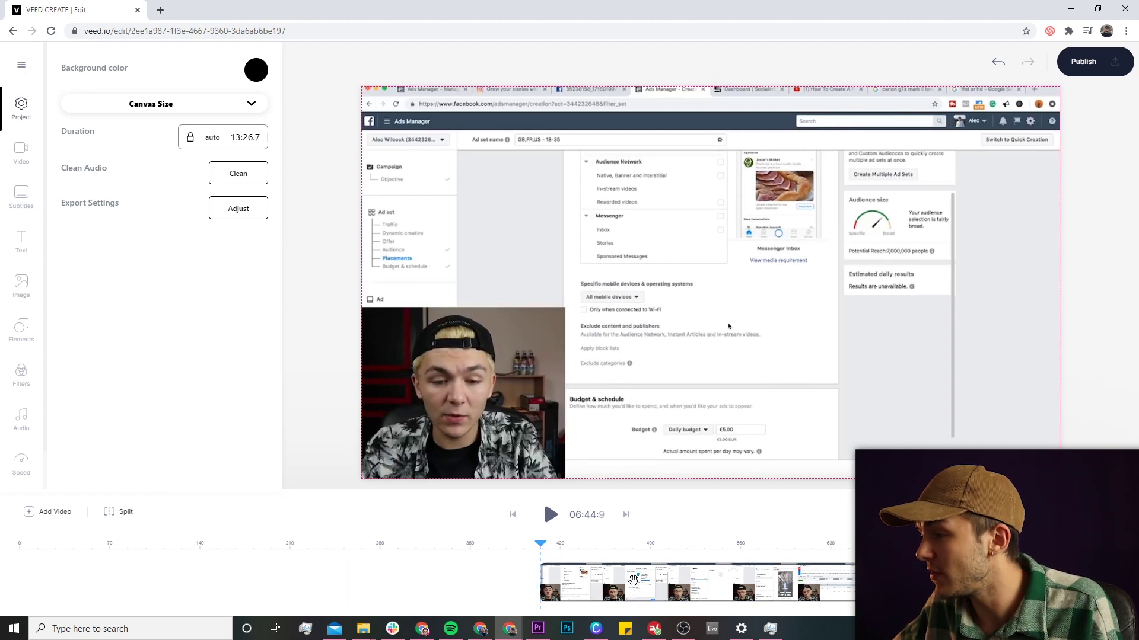
pyautogui.moveTo(744, 587); pyautogui.dragTo(223, 587)
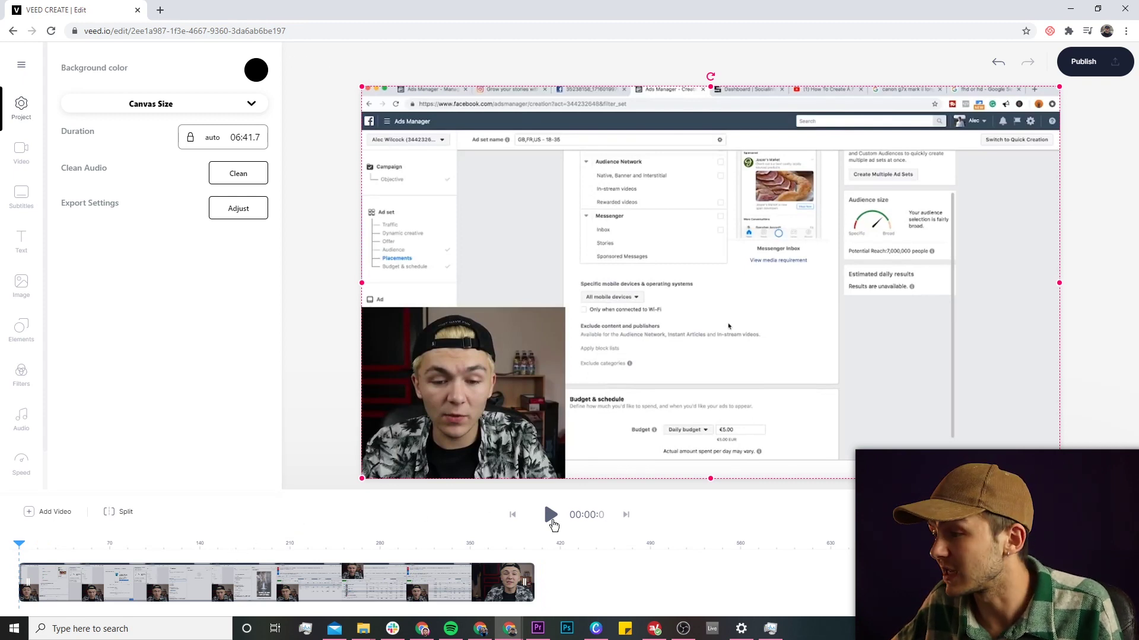
# - Play through the trimmed clip and stop the playhead at 00:44.9
pyautogui.click(552, 516)
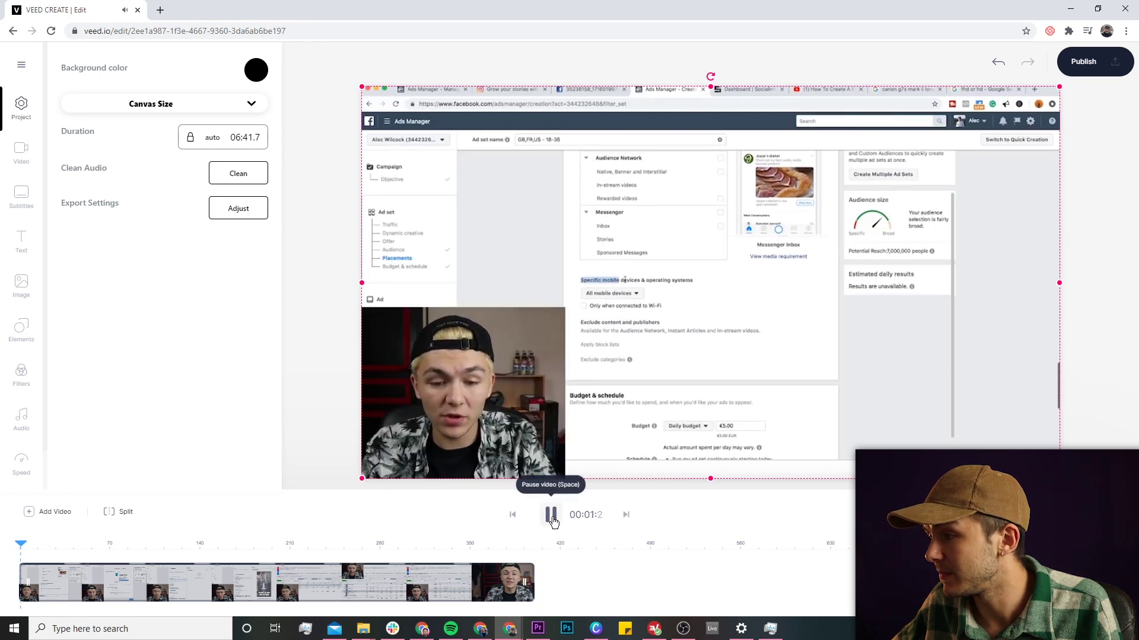
pyautogui.click(551, 518)
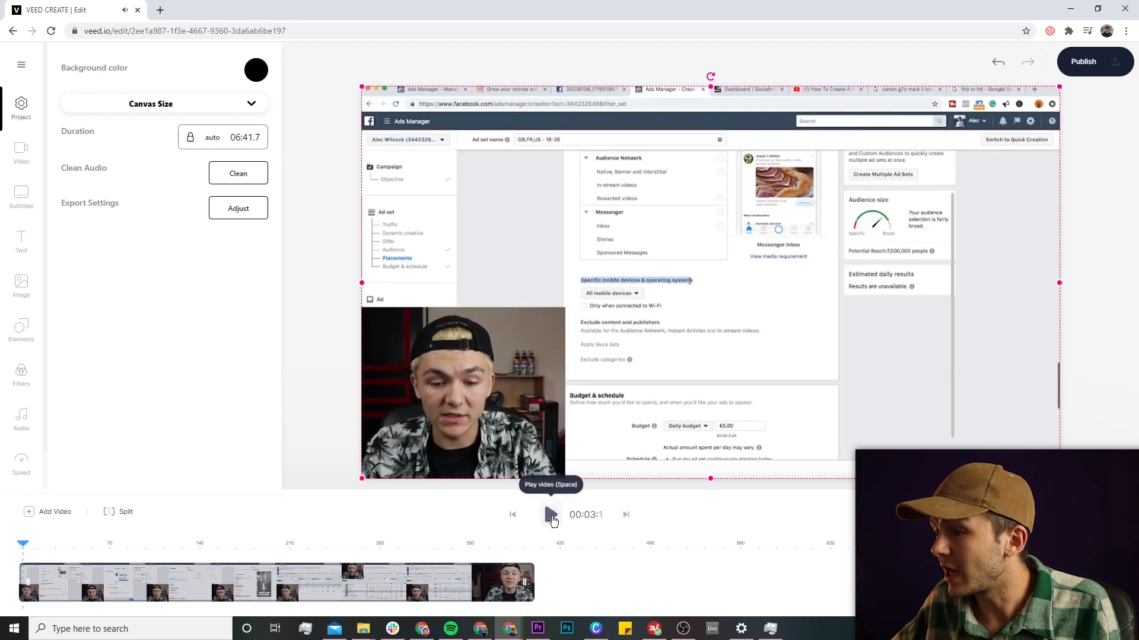
pyautogui.moveTo(44, 550)
pyautogui.mouseDown()
pyautogui.moveTo(108, 549)
pyautogui.moveTo(60, 549)
pyautogui.mouseUp()
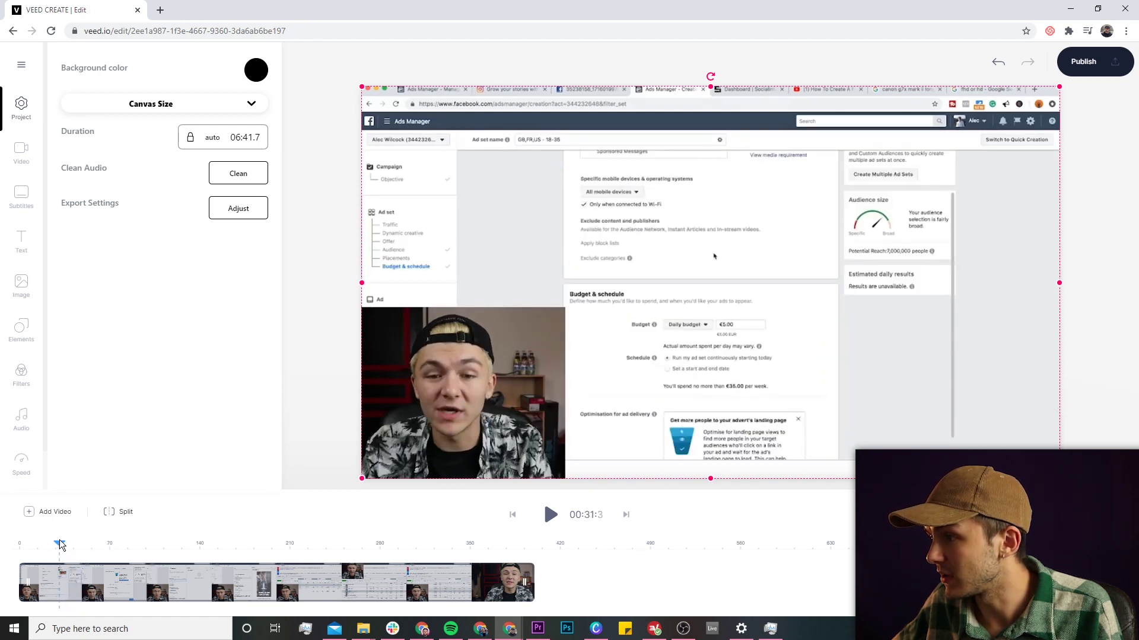
pyautogui.click(548, 515)
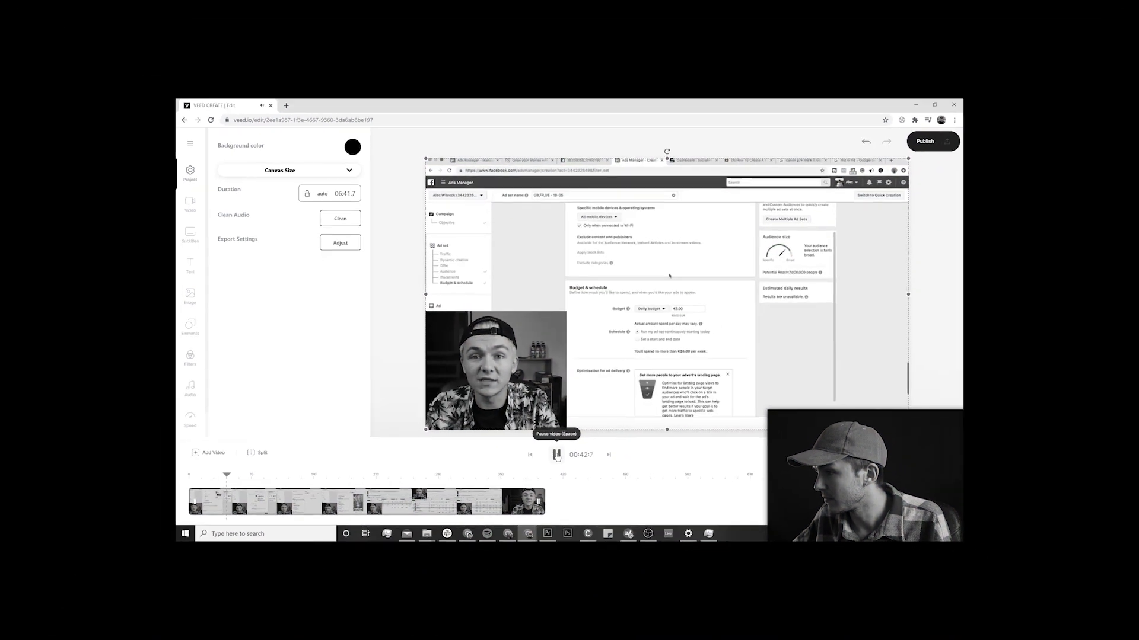
pyautogui.click(554, 480)
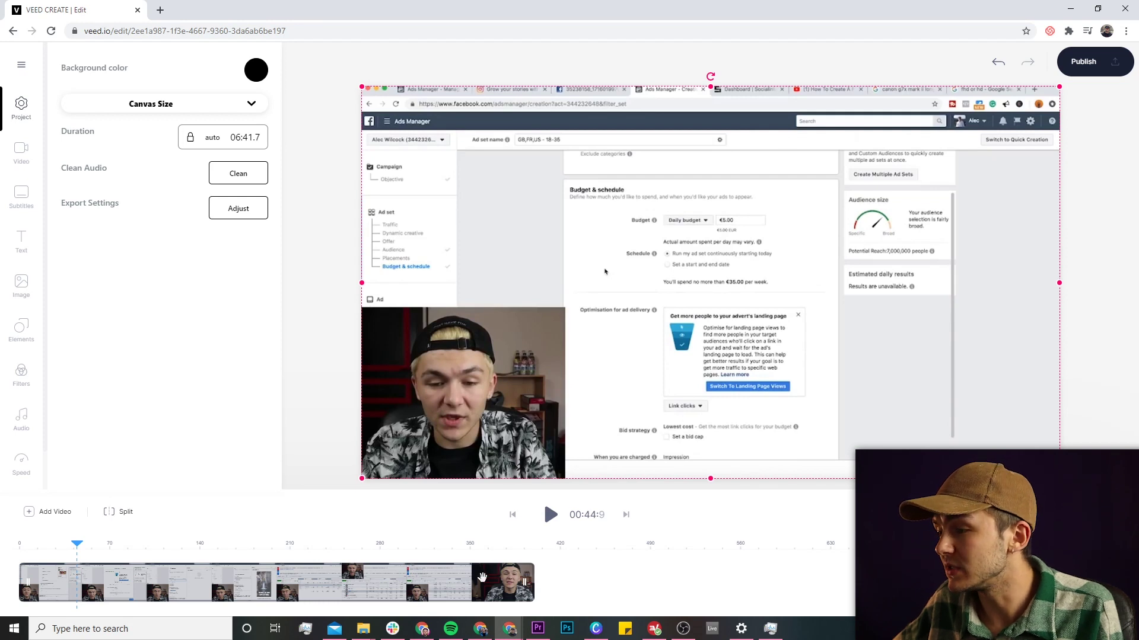
# - Cut the clip at 00:44.9 and delete everything after it
pyautogui.moveTo(482, 577); pyautogui.dragTo(123, 586)
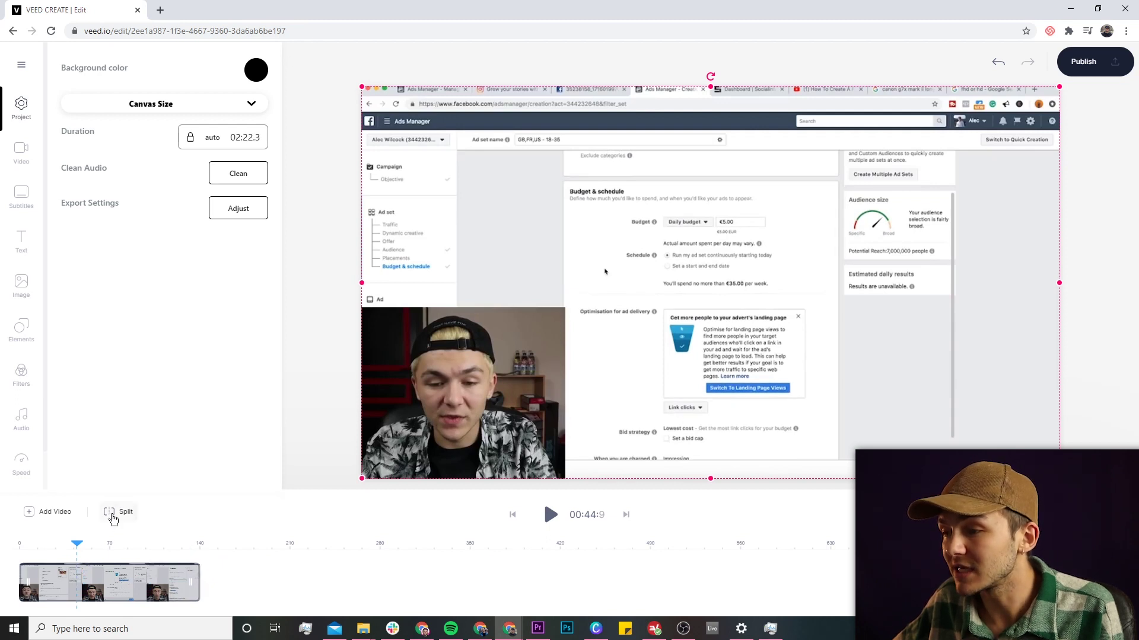
pyautogui.click(113, 519)
pyautogui.click(130, 572)
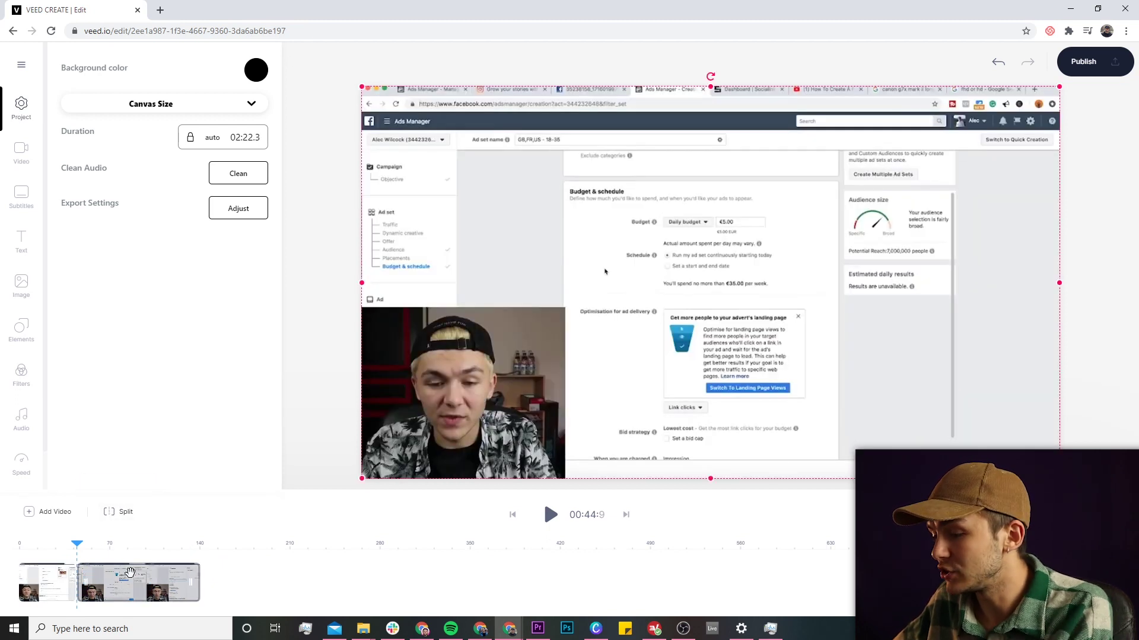
pyautogui.press('Delete')
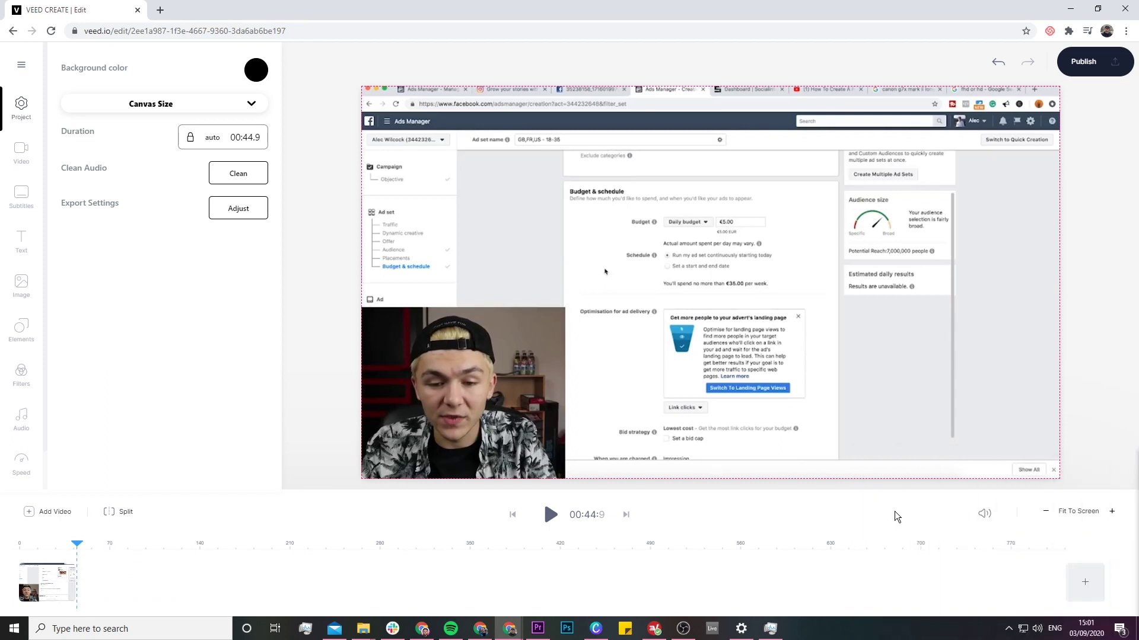
# - Fit the 00:44.9 clip across the timeline width and jump to 00:18.3
pyautogui.click(1085, 514)
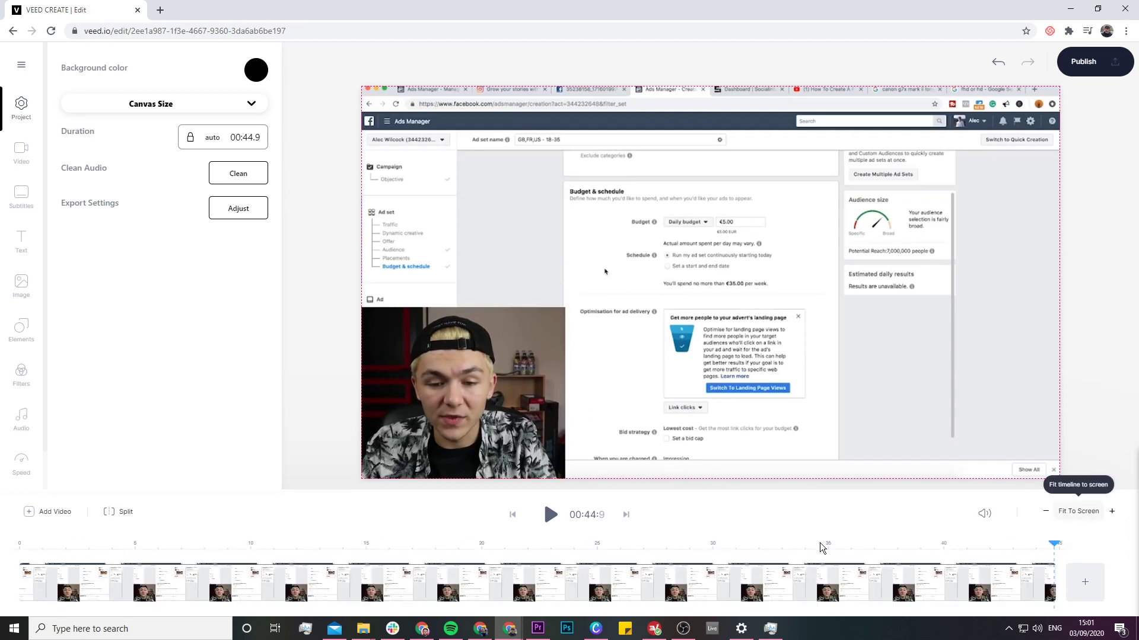
pyautogui.click(443, 546)
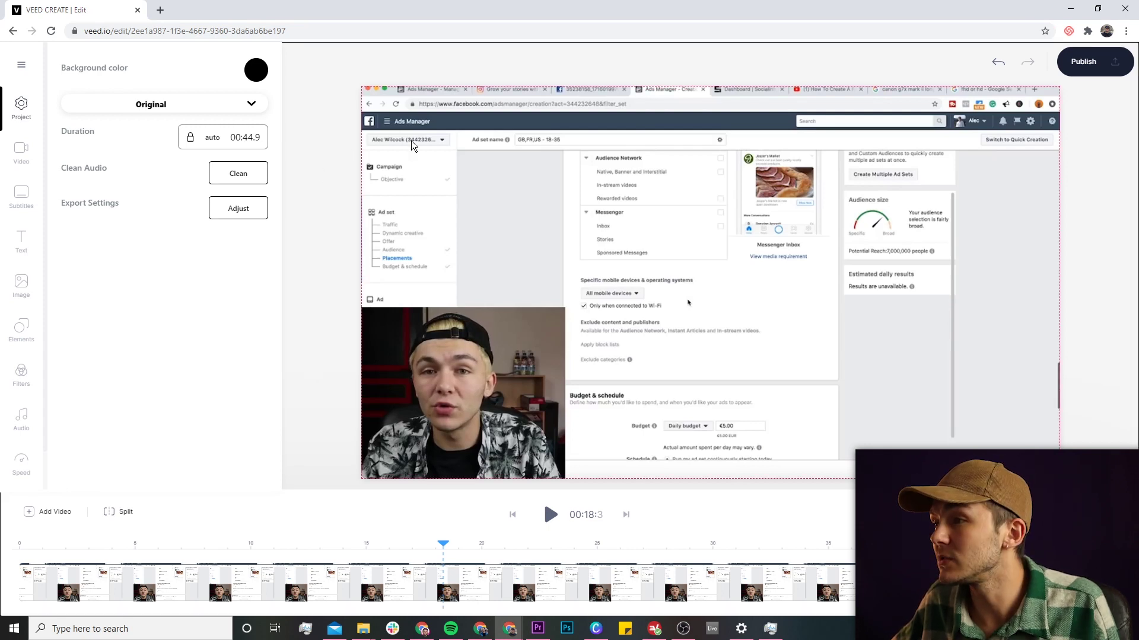
# - Switch the canvas to Square and fit the full webinar frame inside it
pyautogui.click(414, 145)
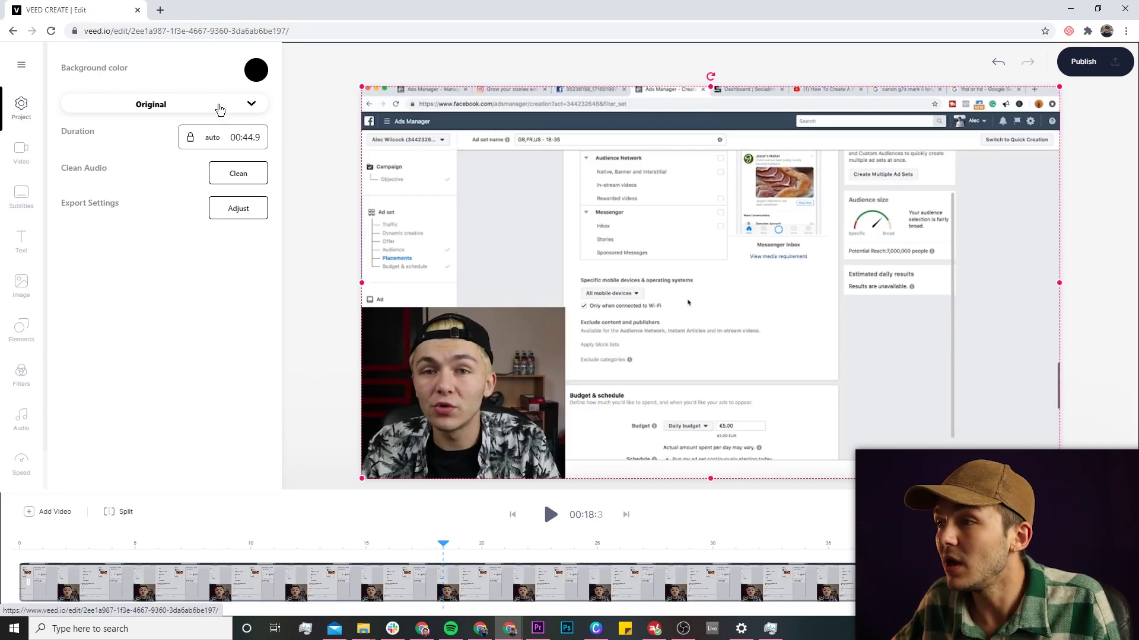
pyautogui.click(214, 105)
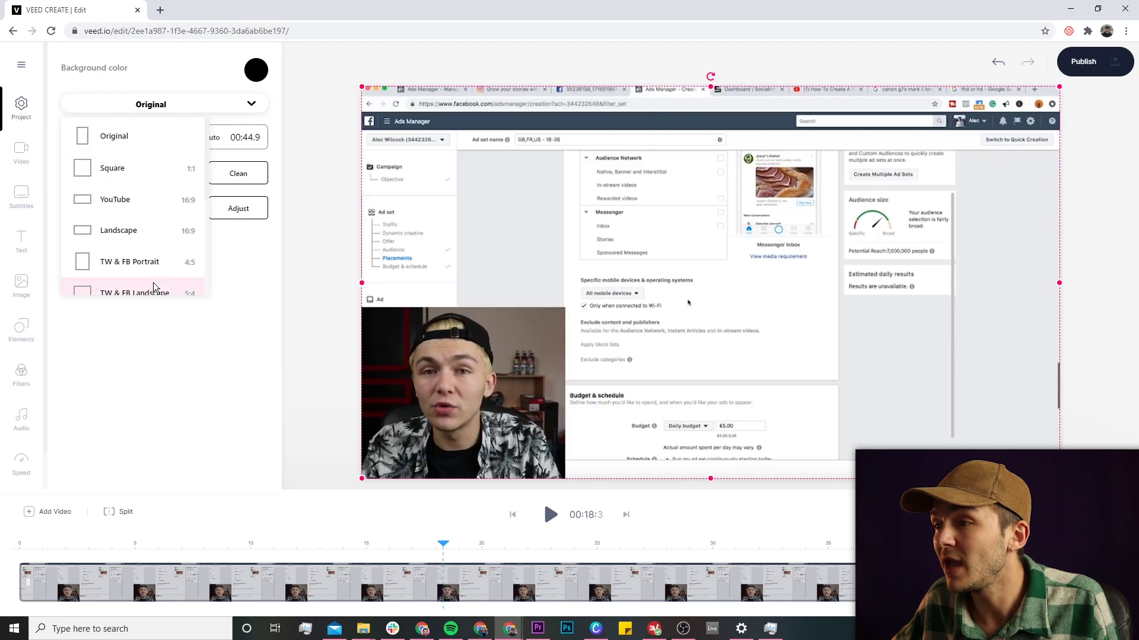
pyautogui.click(137, 172)
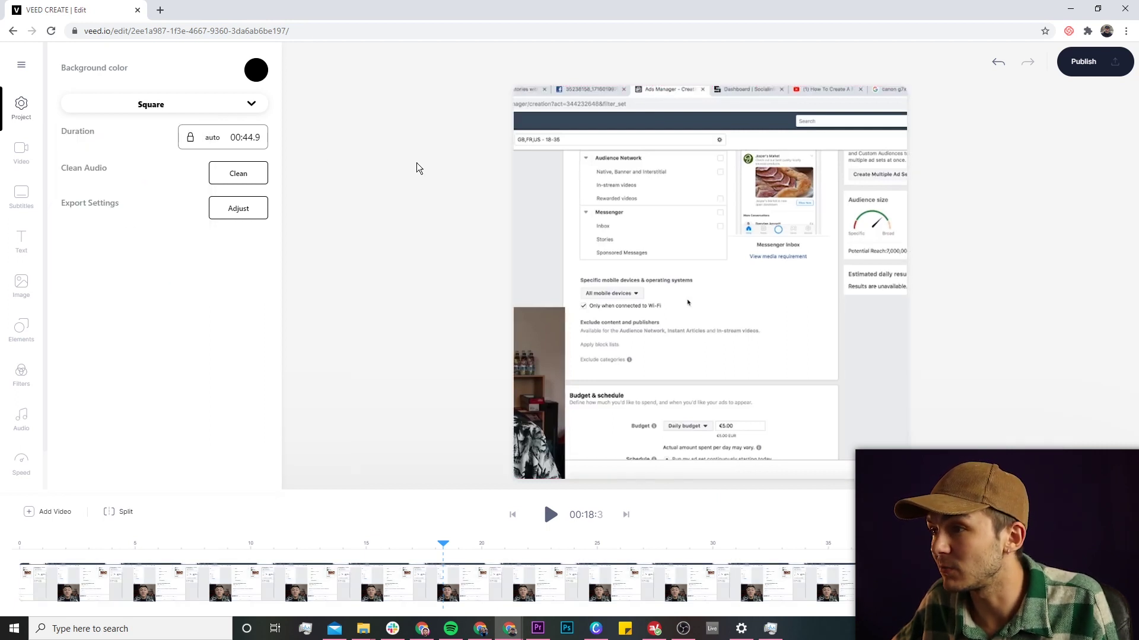
pyautogui.click(28, 153)
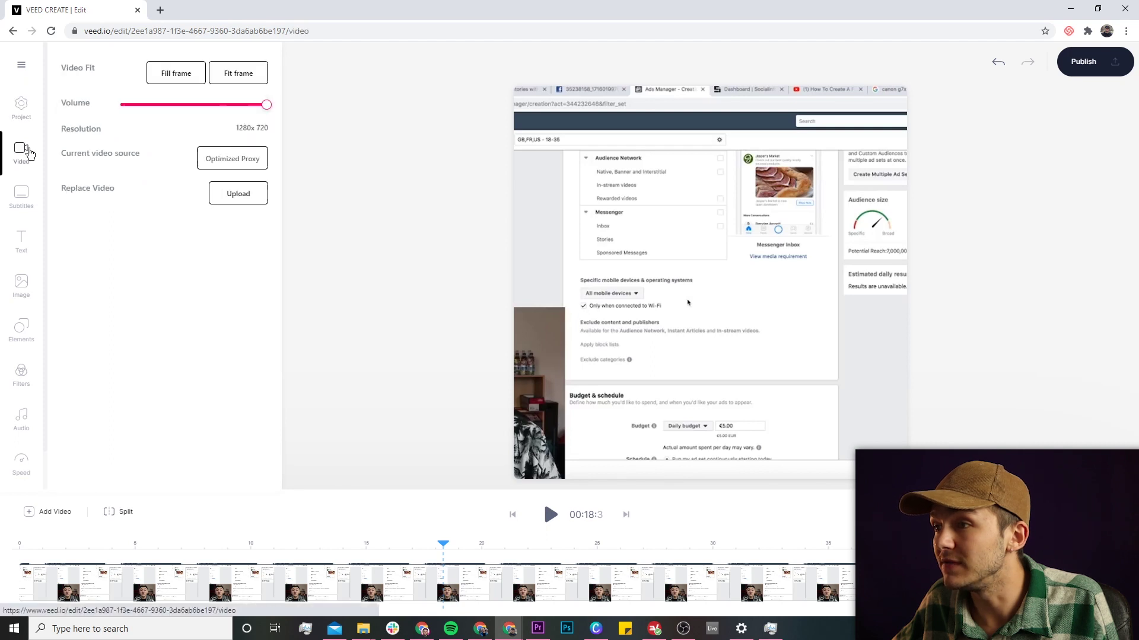
pyautogui.click(237, 74)
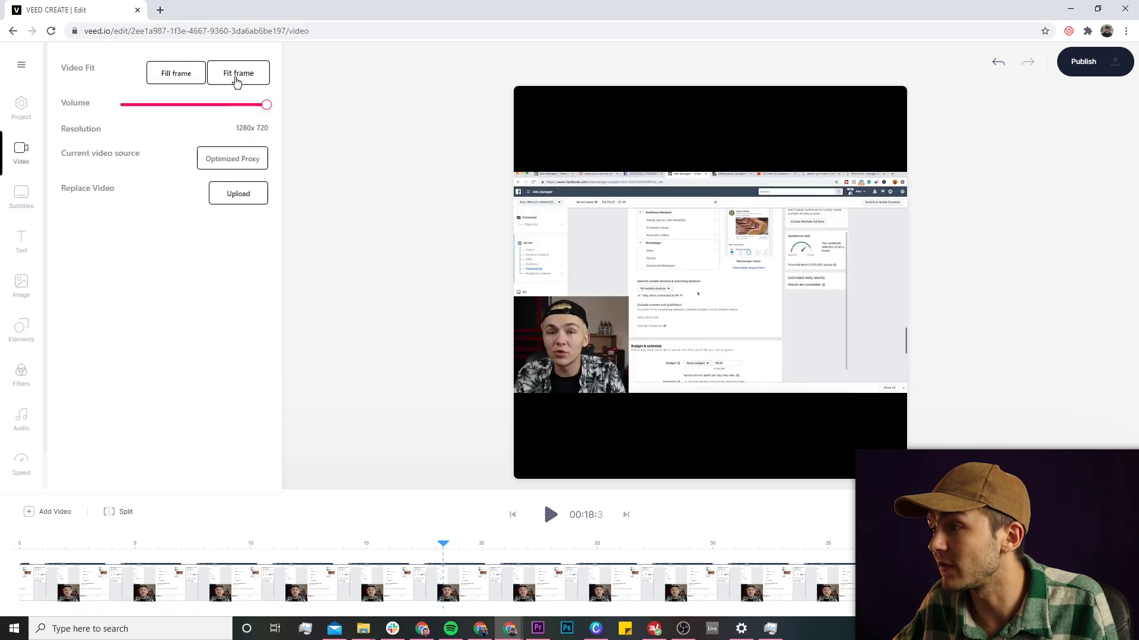
pyautogui.click(698, 237)
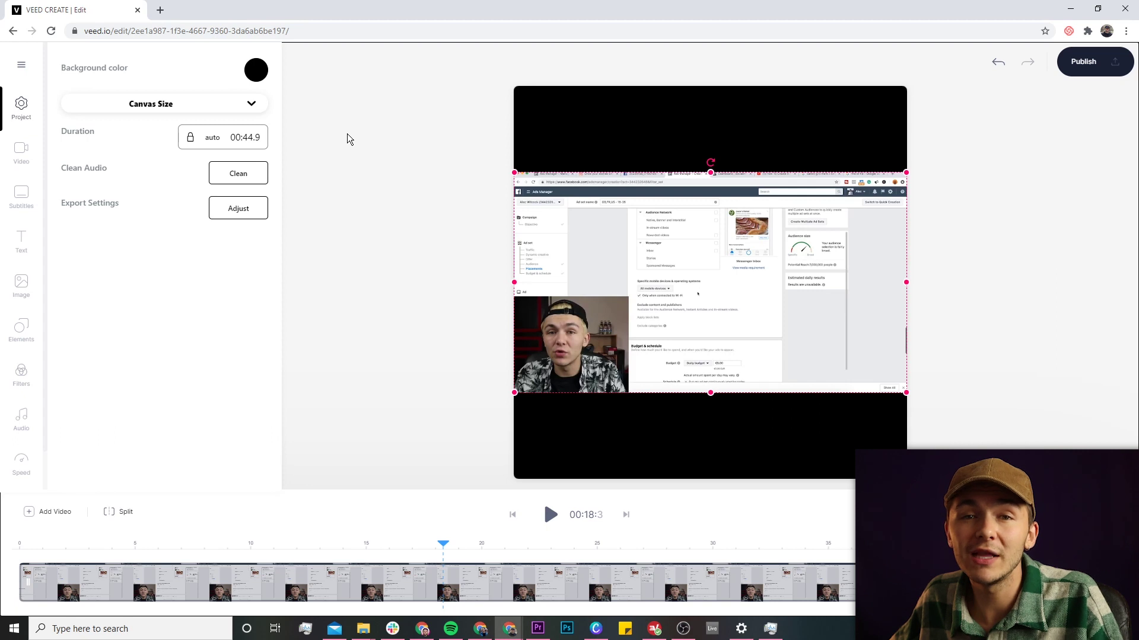
# - Set the canvas background to pink (#FF006A) and move the slightly enlarged recording lower
pyautogui.click(256, 70)
pyautogui.scroll(-1, 152, 145)
pyautogui.scroll(1, 155, 149)
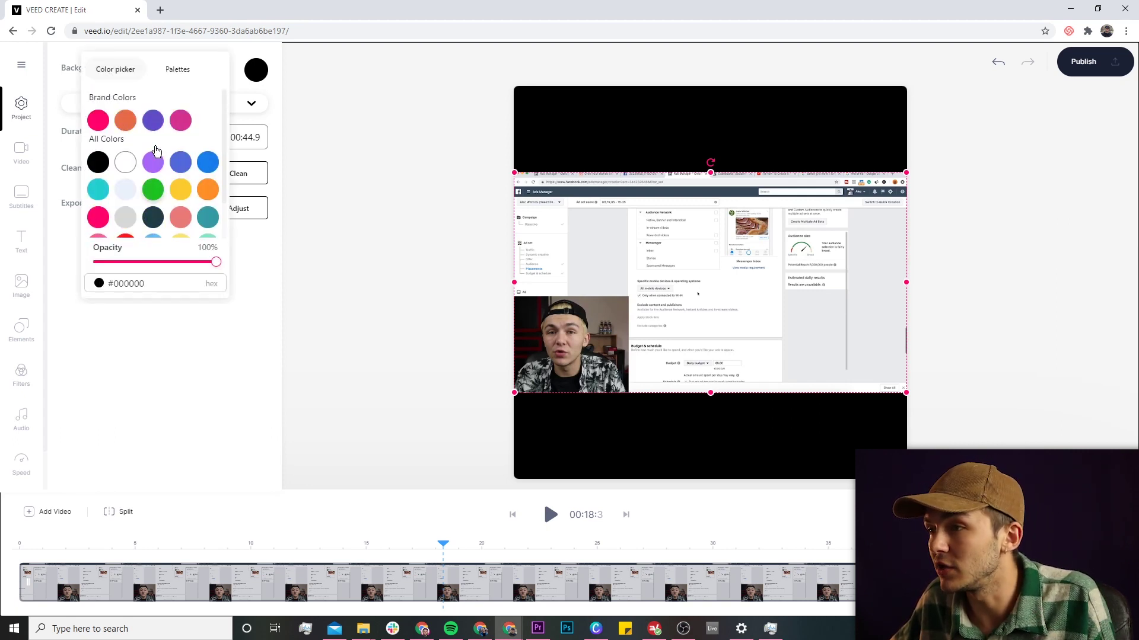
pyautogui.click(99, 122)
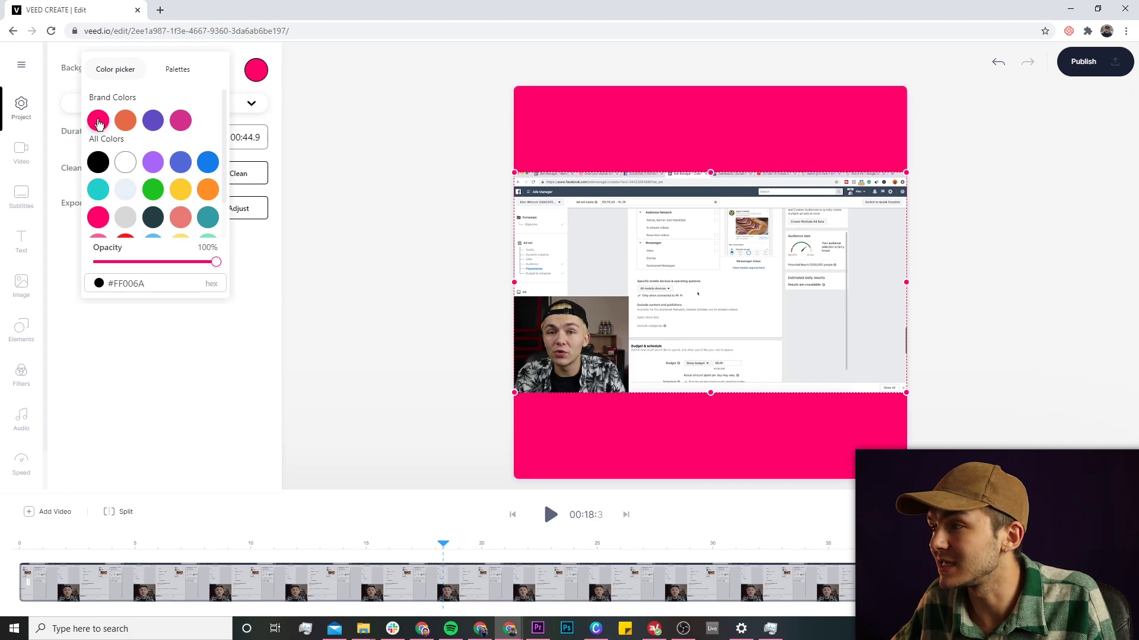
pyautogui.click(372, 143)
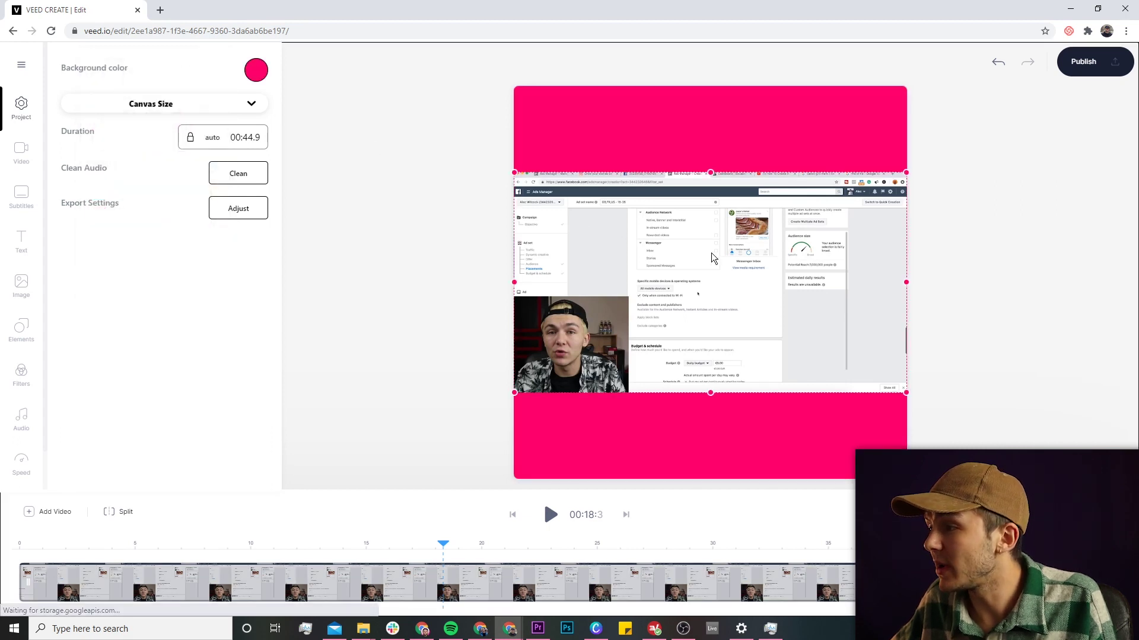
pyautogui.moveTo(714, 248); pyautogui.dragTo(712, 281)
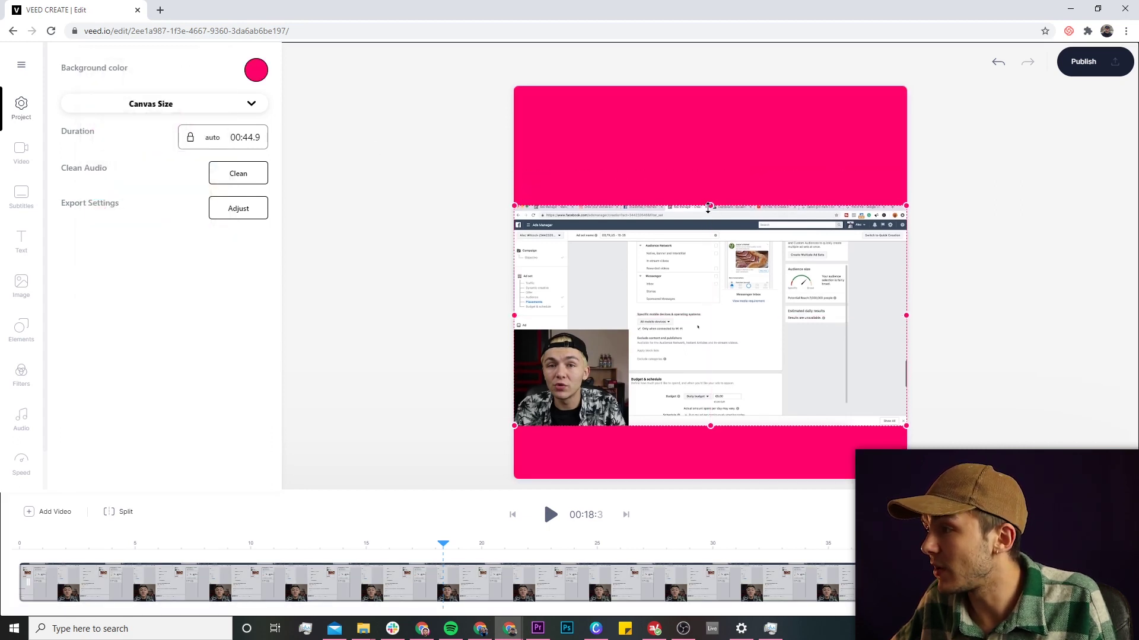
pyautogui.moveTo(708, 208); pyautogui.dragTo(711, 189)
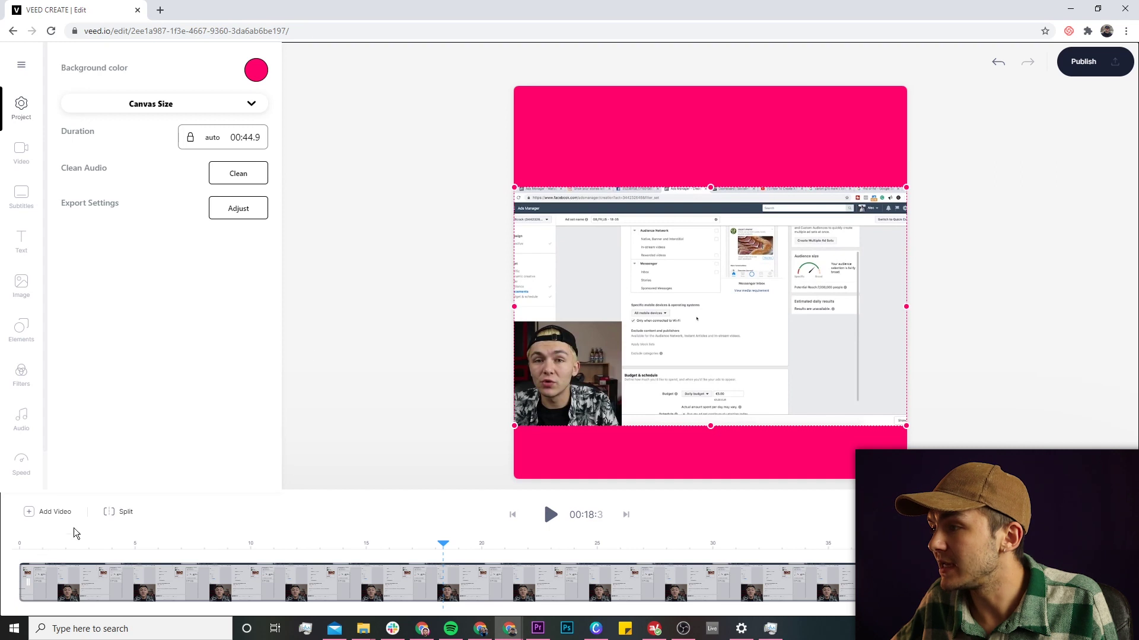
# - Add a text layer reading 'INSTAGRAM ADS TIP' in white Anton font
pyautogui.click(26, 244)
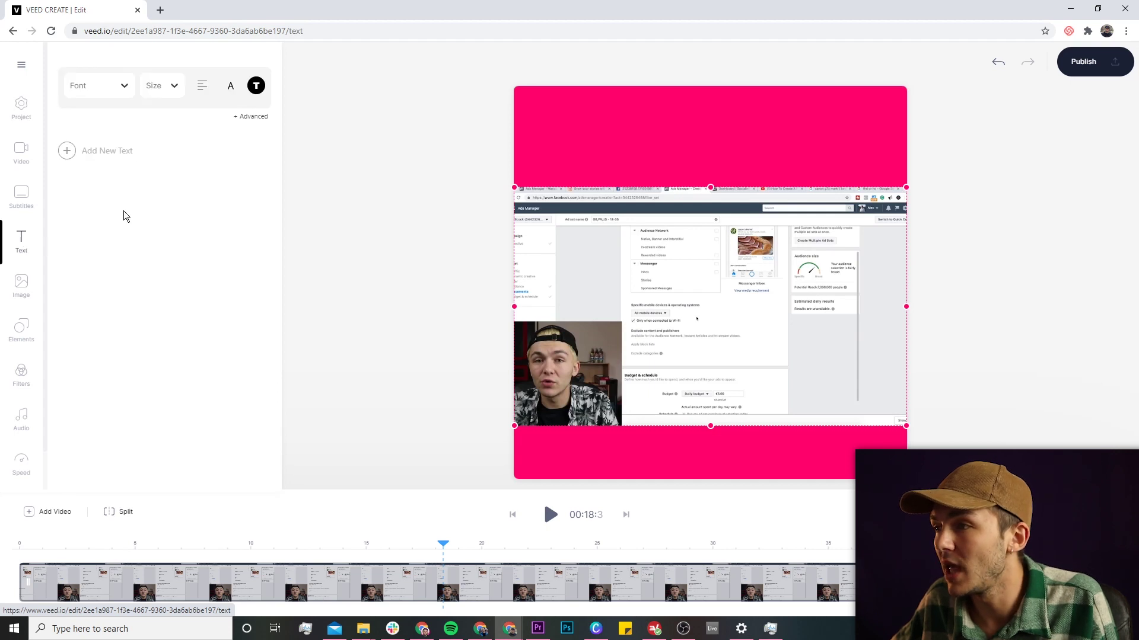
pyautogui.click(112, 156)
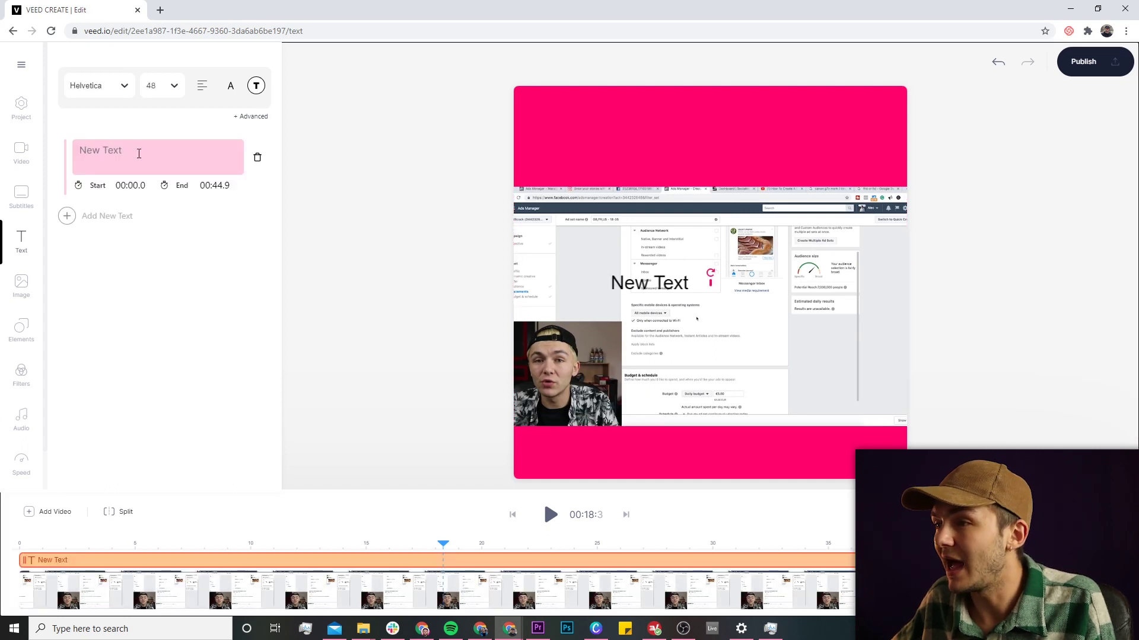
pyautogui.write('INSTAG')
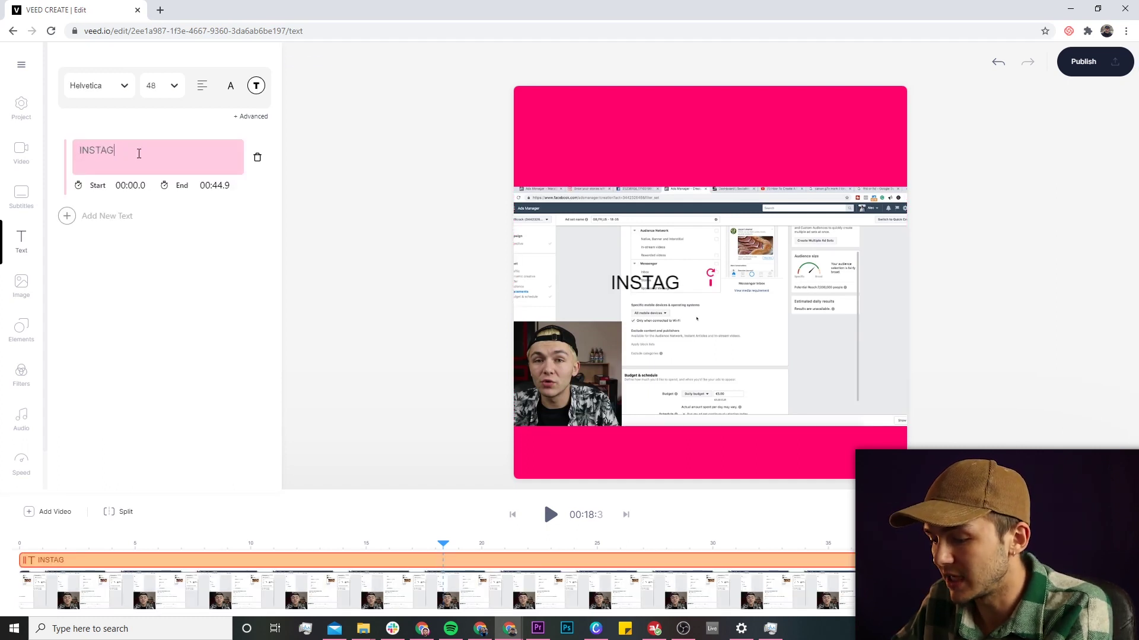
pyautogui.write('RAM ADS TIP')
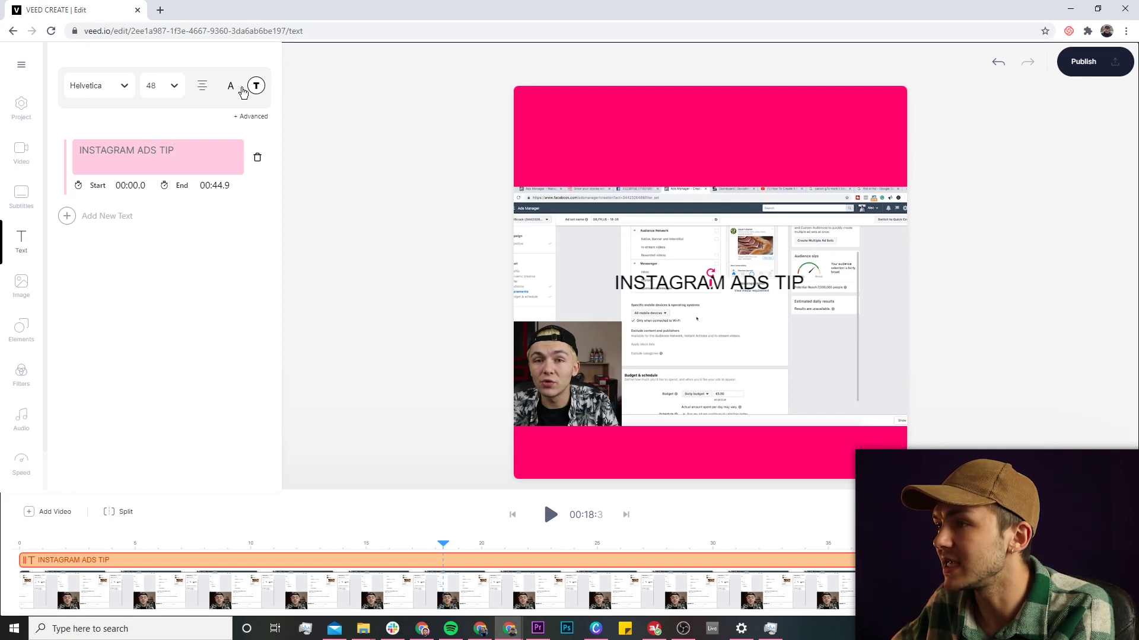
pyautogui.click(117, 89)
pyautogui.click(109, 226)
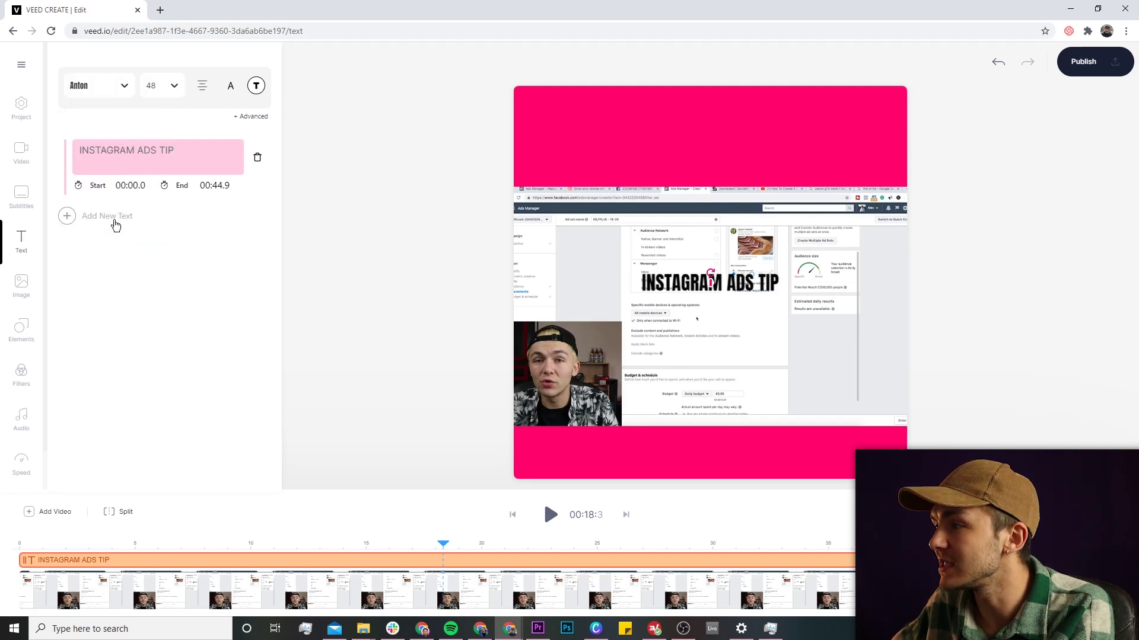
pyautogui.click(249, 95)
pyautogui.click(226, 219)
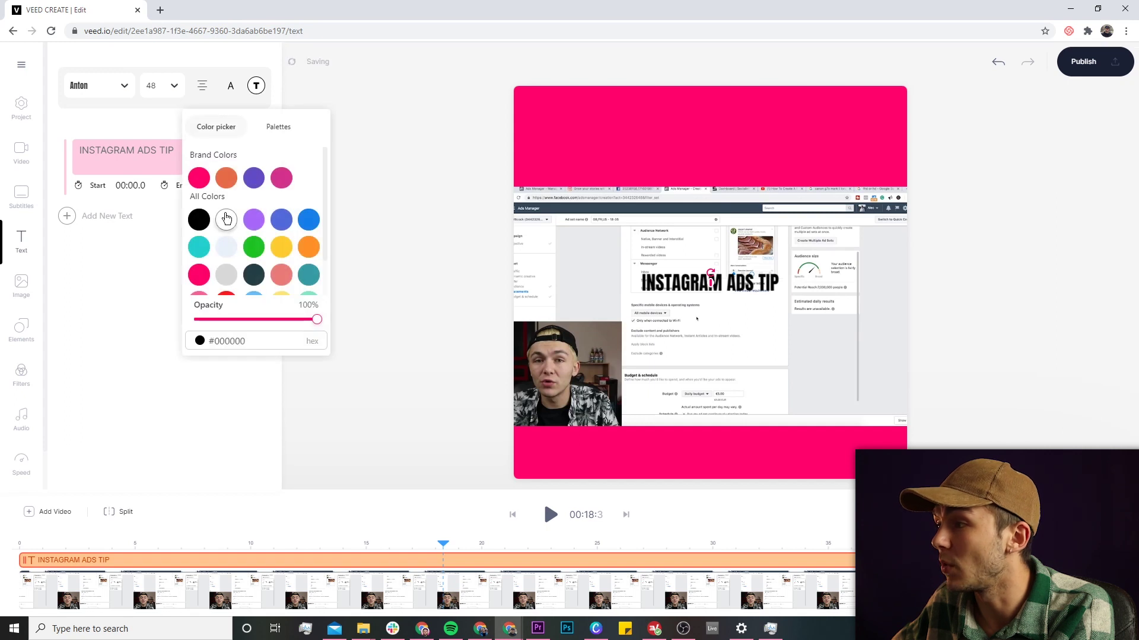
# - Move the title into the top pink band, enlarge it, and widen it to one line
pyautogui.click(651, 286)
pyautogui.moveTo(651, 285); pyautogui.dragTo(673, 132)
pyautogui.click(173, 90)
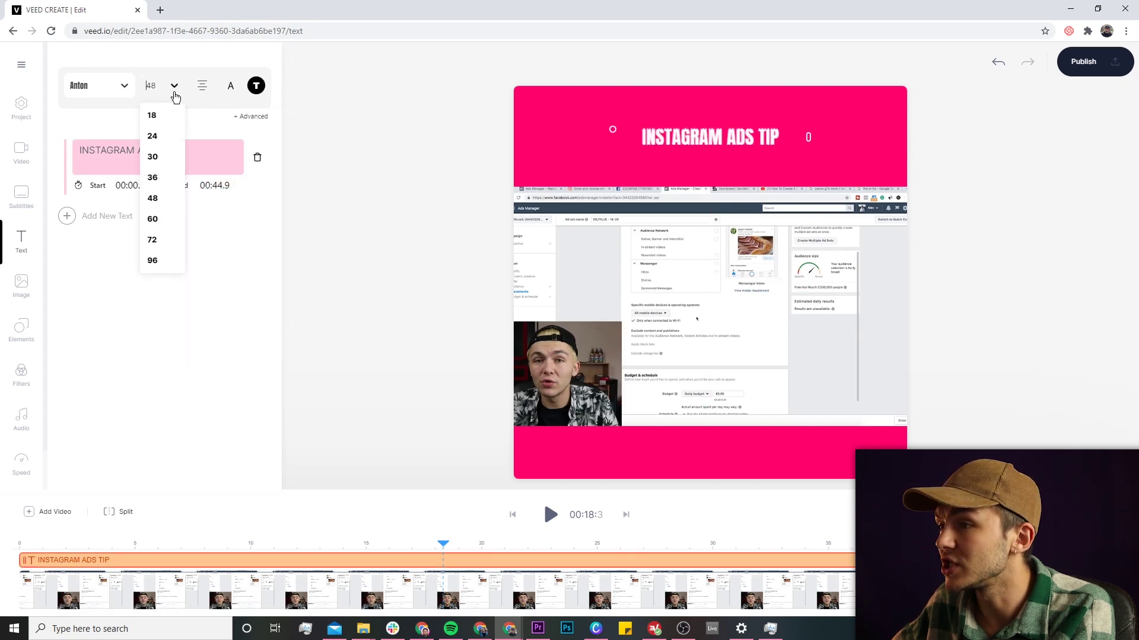
pyautogui.click(164, 235)
pyautogui.click(166, 98)
pyautogui.click(166, 257)
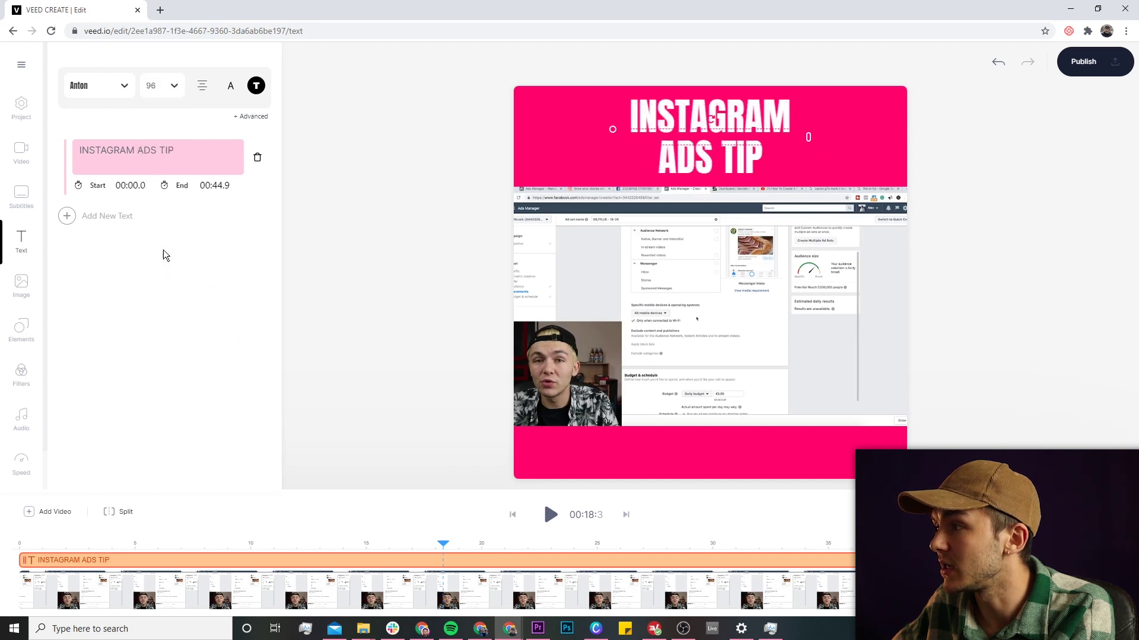
pyautogui.moveTo(613, 129); pyautogui.dragTo(538, 137)
pyautogui.moveTo(808, 137); pyautogui.dragTo(845, 143)
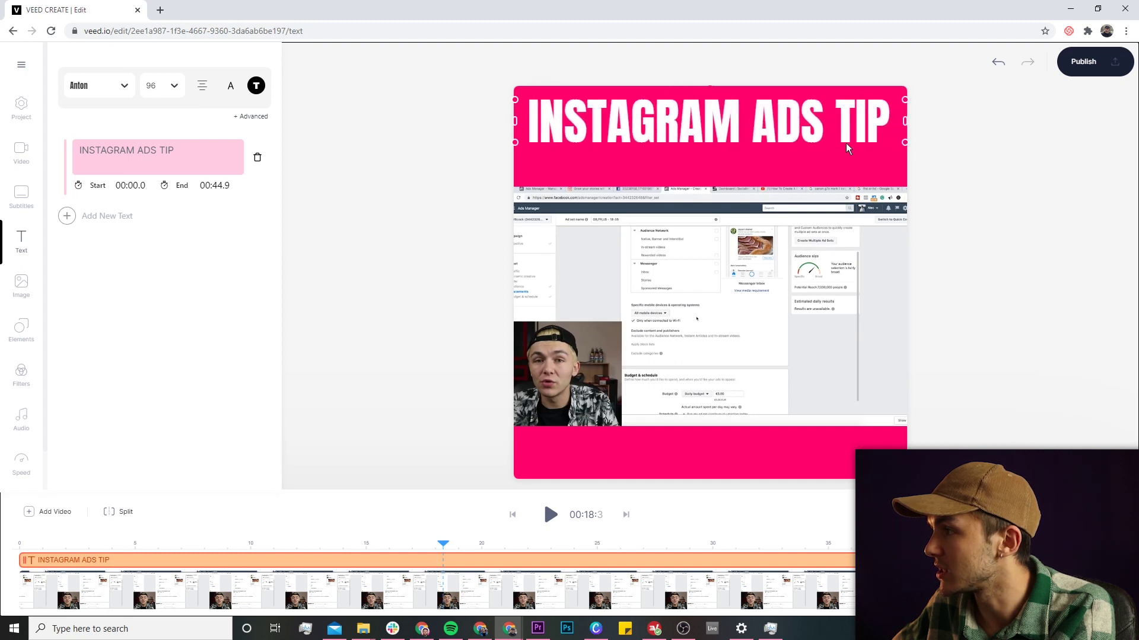
pyautogui.click(801, 280)
# - Snap the webinar recording to the canvas centre below the title and nudge its top edge up
pyautogui.moveTo(753, 301); pyautogui.dragTo(752, 280)
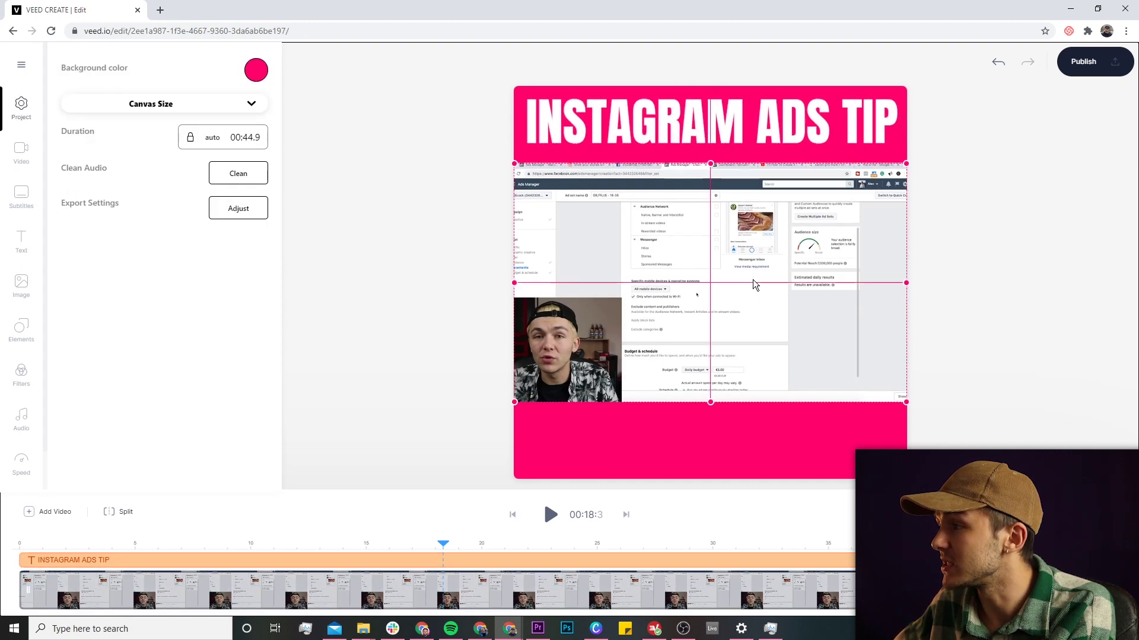
pyautogui.moveTo(710, 163); pyautogui.dragTo(710, 160)
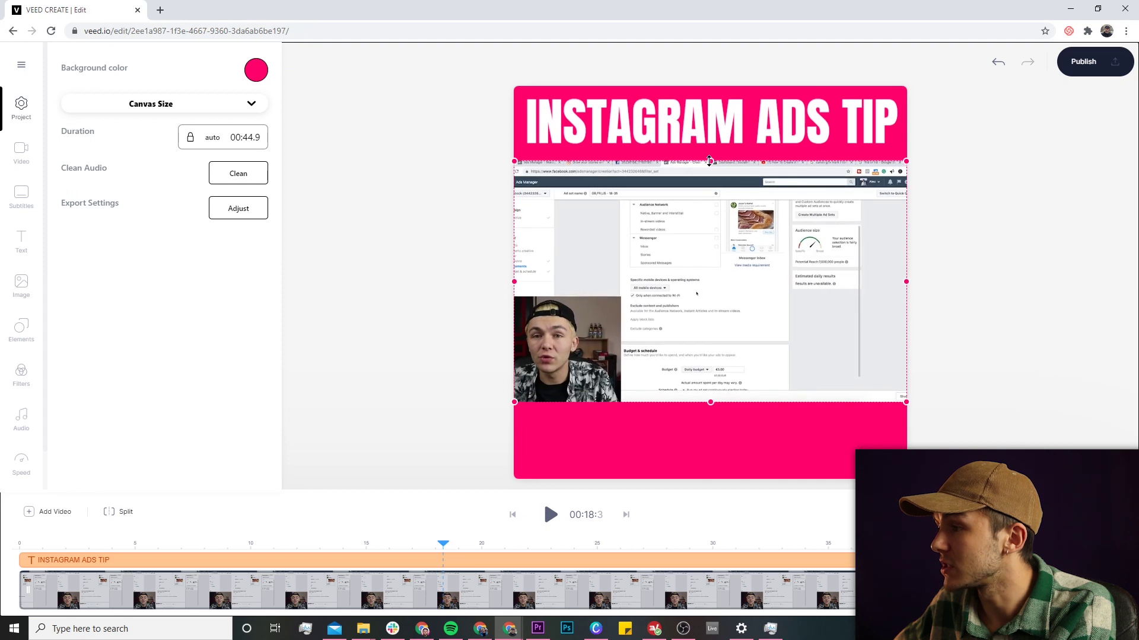
pyautogui.click(441, 207)
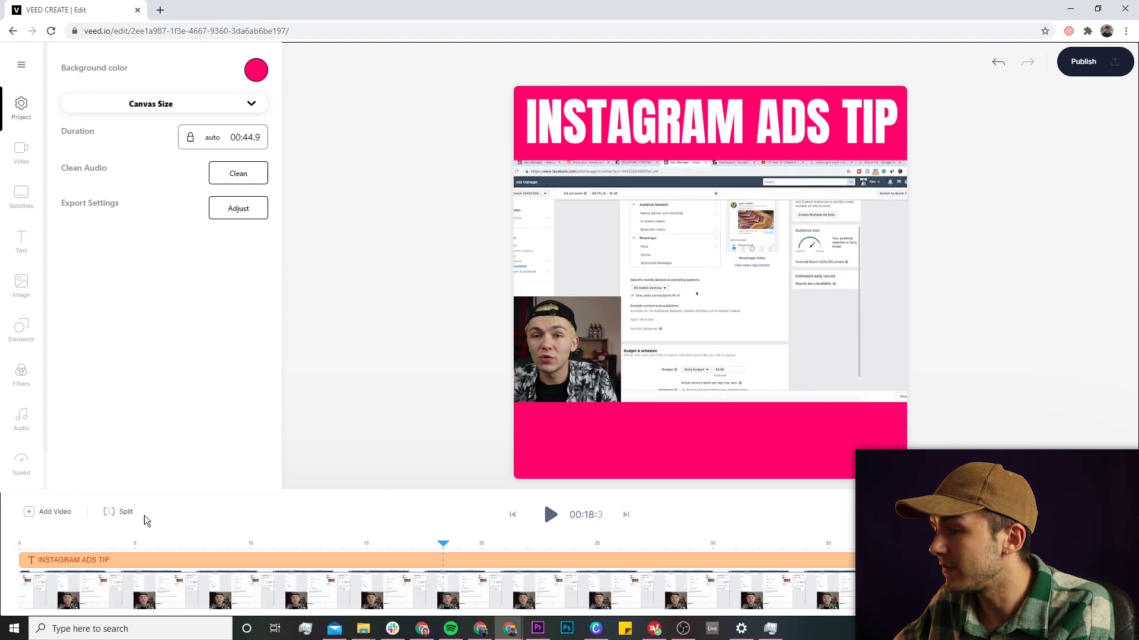
# - Preview the opening seconds of the video from the start
pyautogui.click(31, 542)
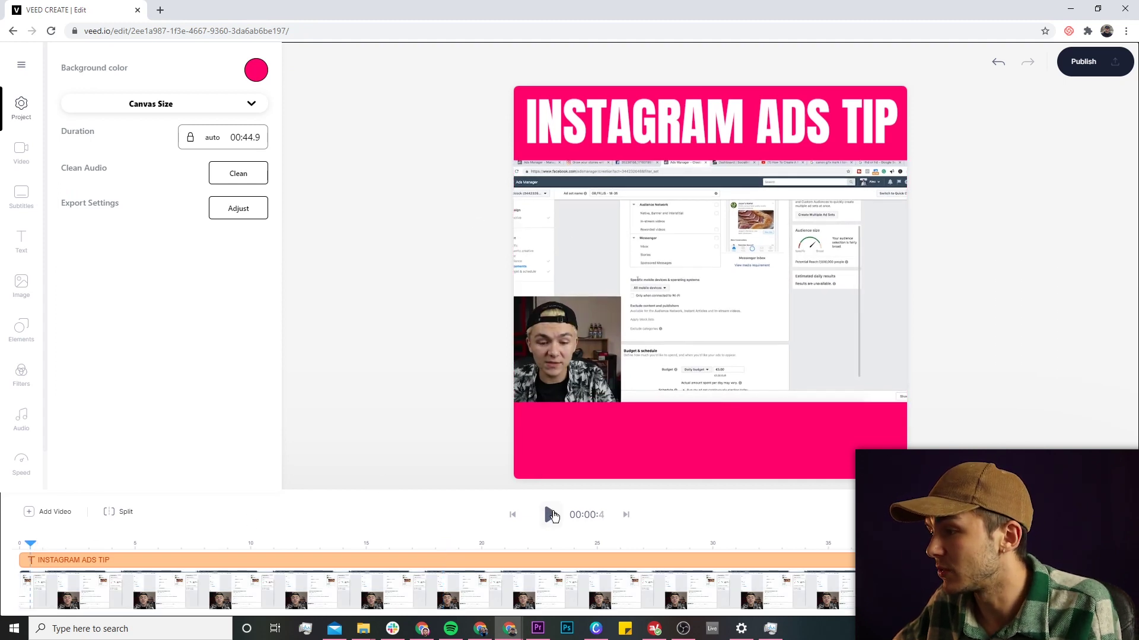
pyautogui.click(551, 516)
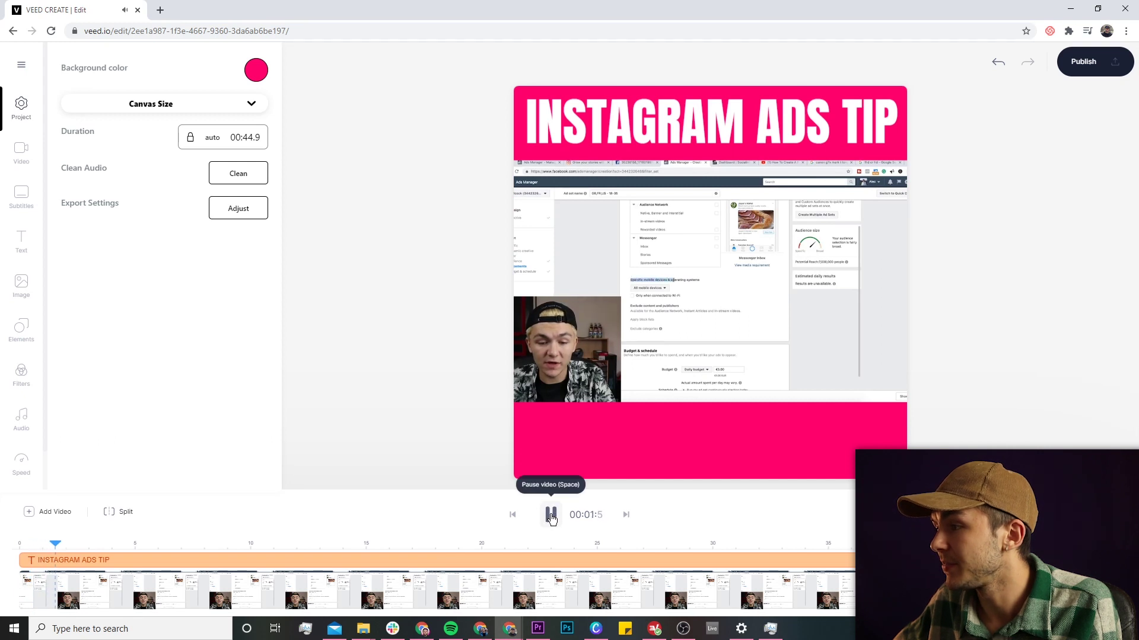
pyautogui.click(551, 516)
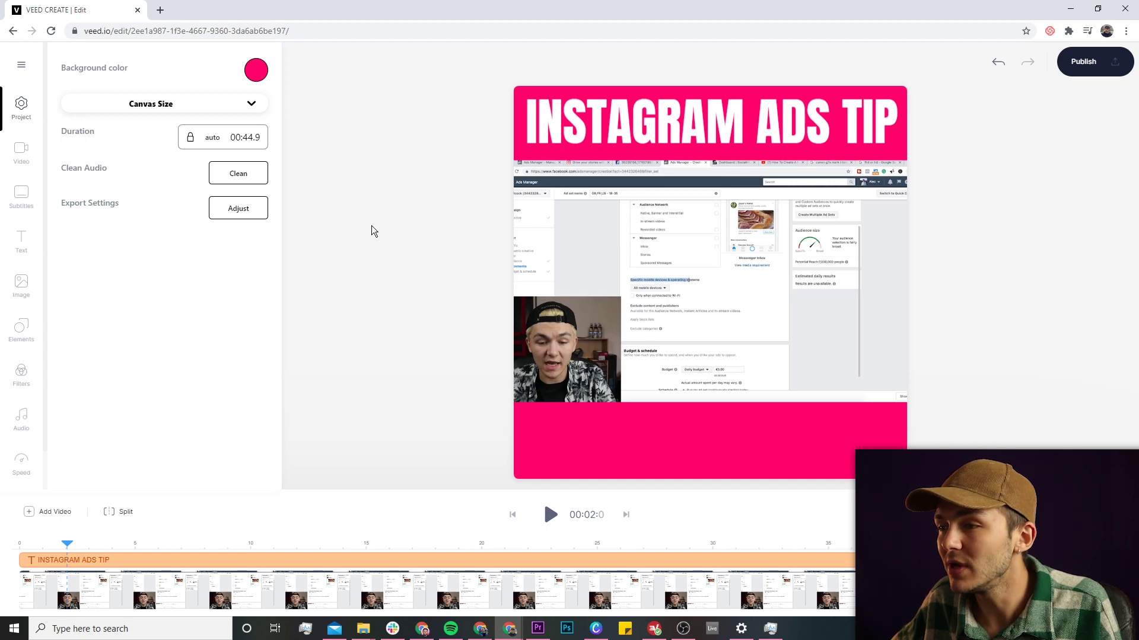
pyautogui.click(21, 195)
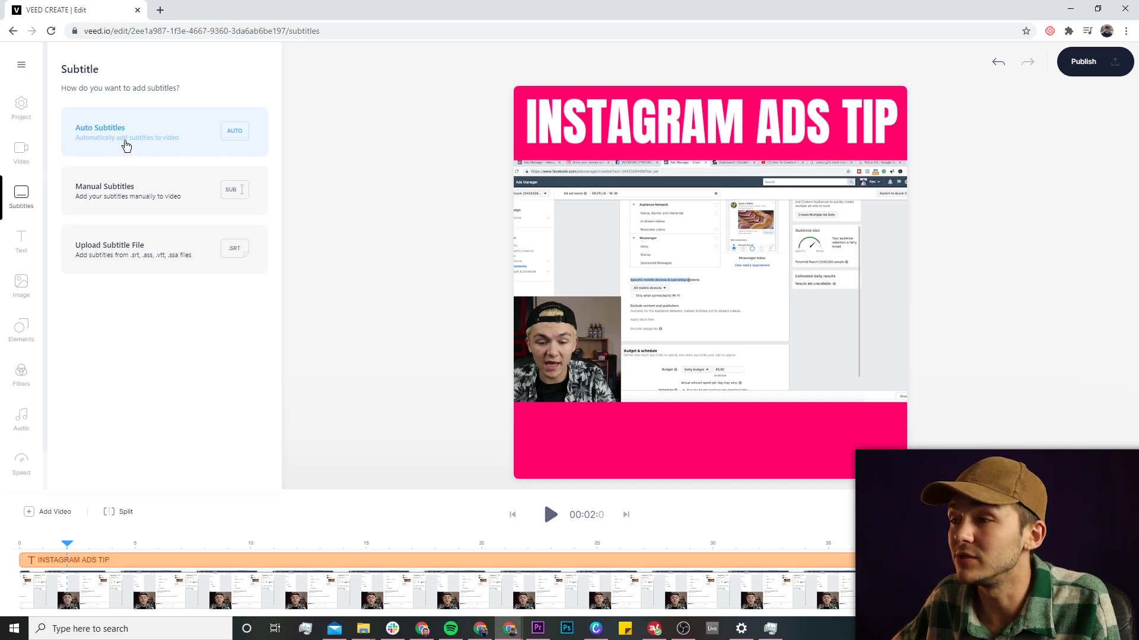
# - Auto-generate subtitles with English (United States) as the detection language
pyautogui.click(160, 137)
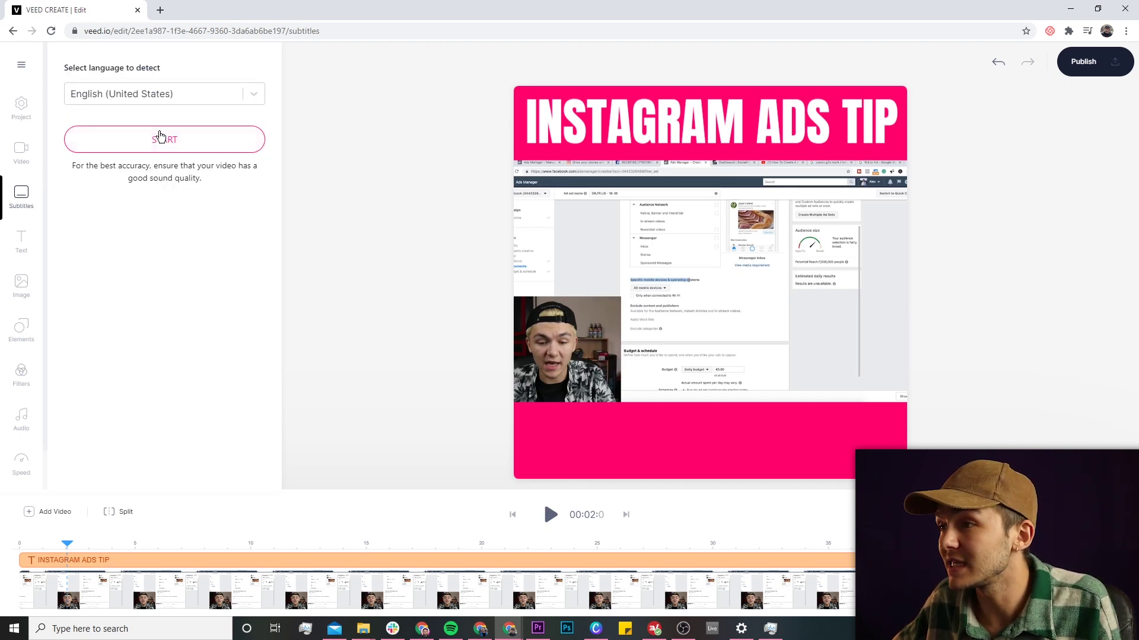
pyautogui.click(239, 98)
pyautogui.click(238, 67)
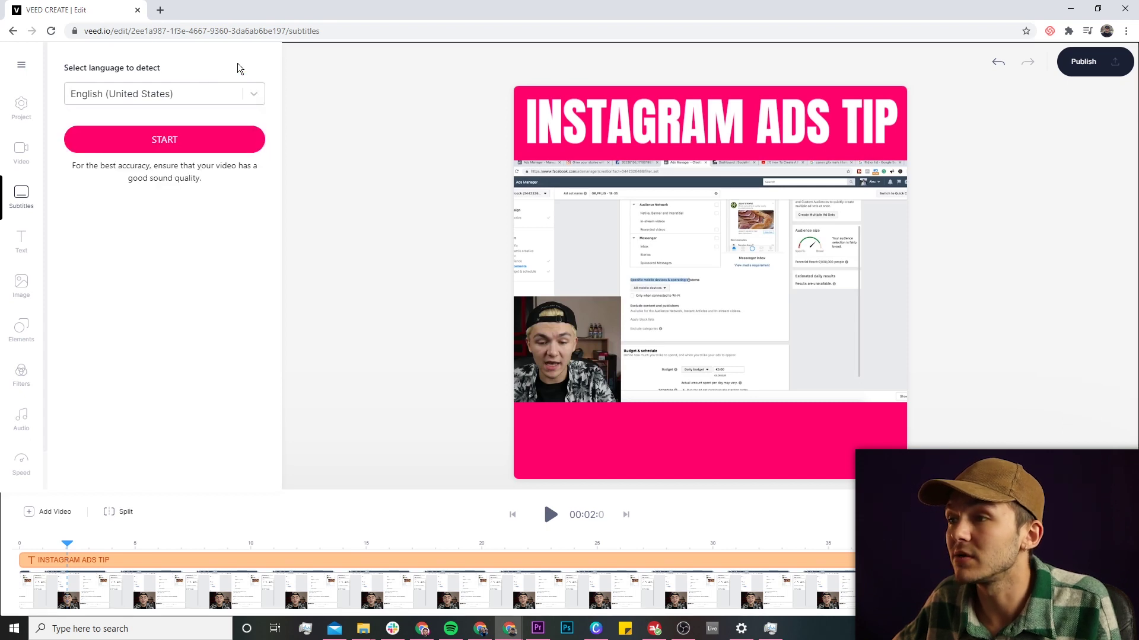
pyautogui.click(166, 142)
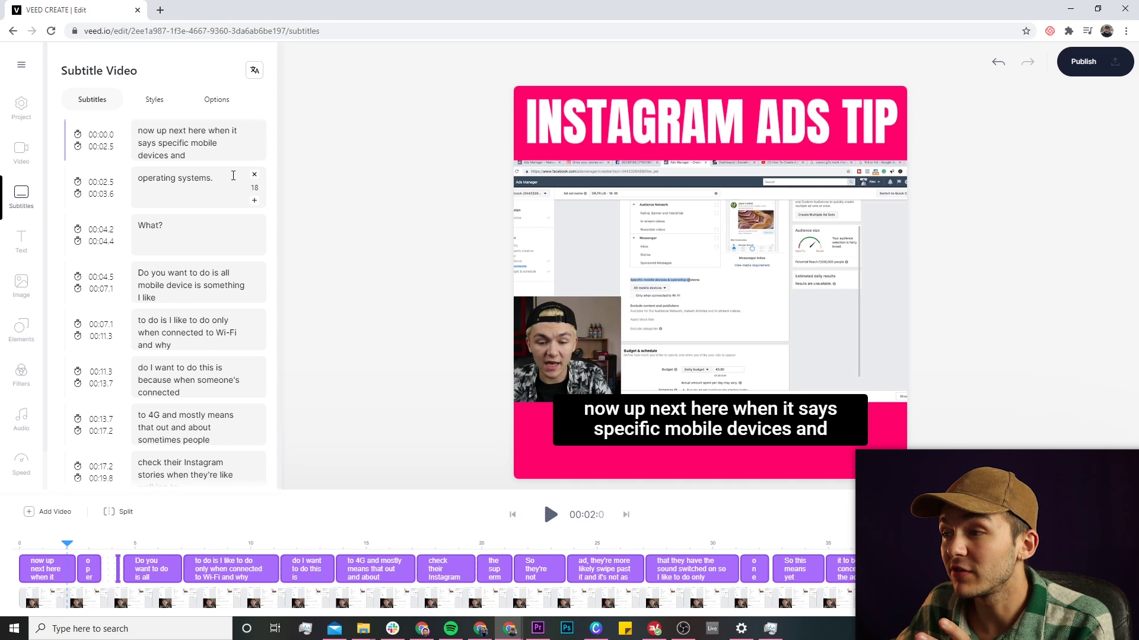
pyautogui.scroll(-5, 230, 175)
pyautogui.scroll(5, 230, 175)
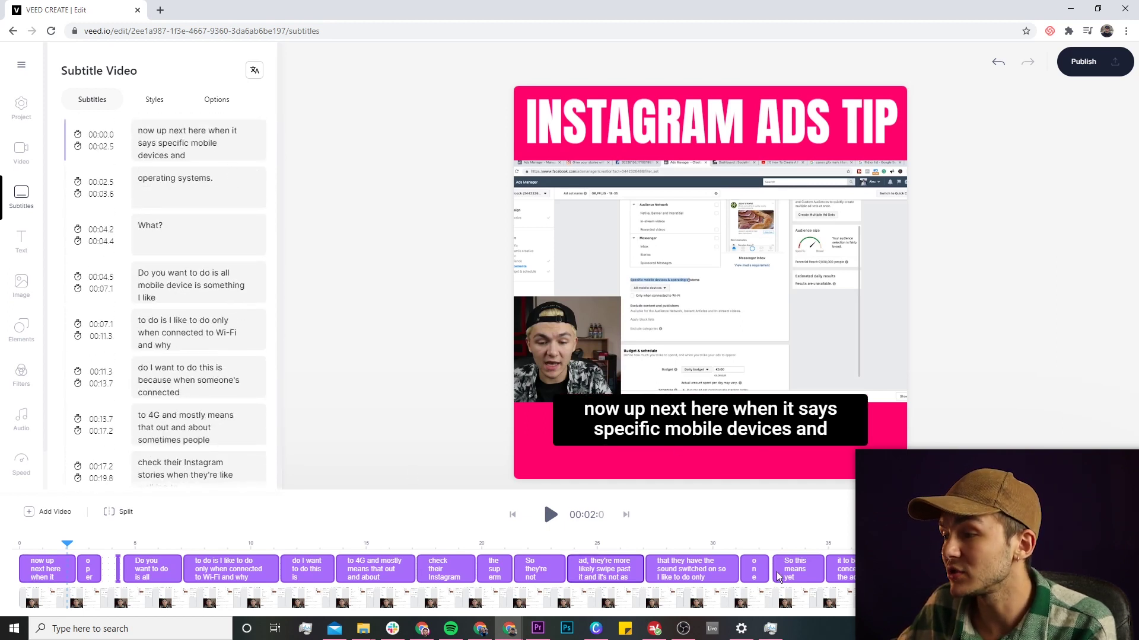
pyautogui.click(217, 542)
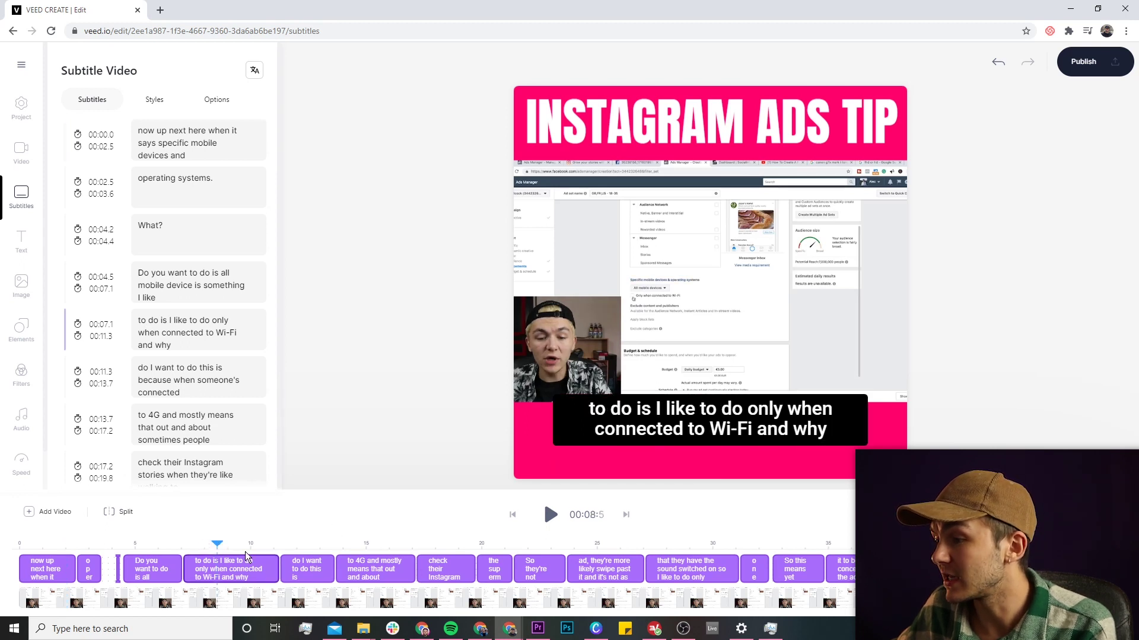
pyautogui.click(307, 537)
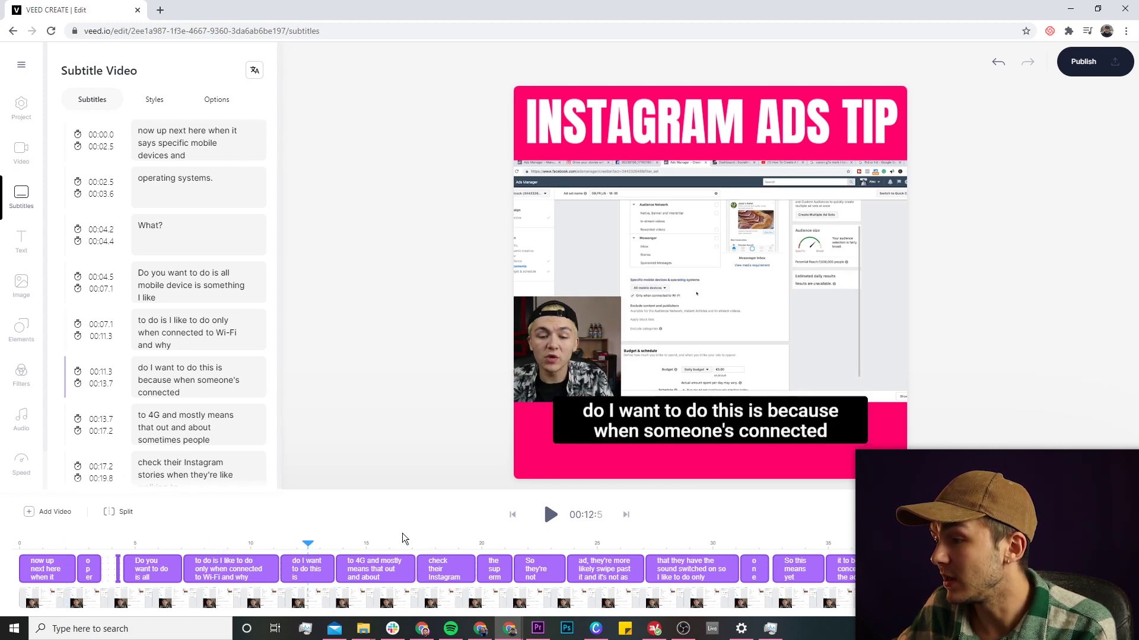
pyautogui.click(376, 538)
pyautogui.click(452, 541)
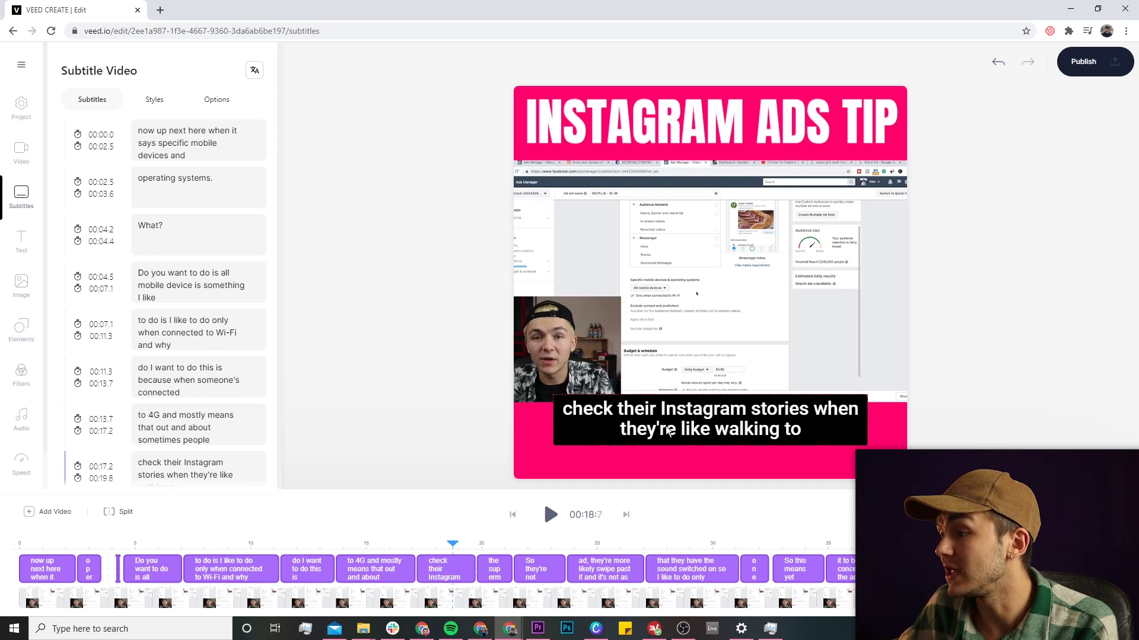
pyautogui.moveTo(668, 431); pyautogui.dragTo(623, 439)
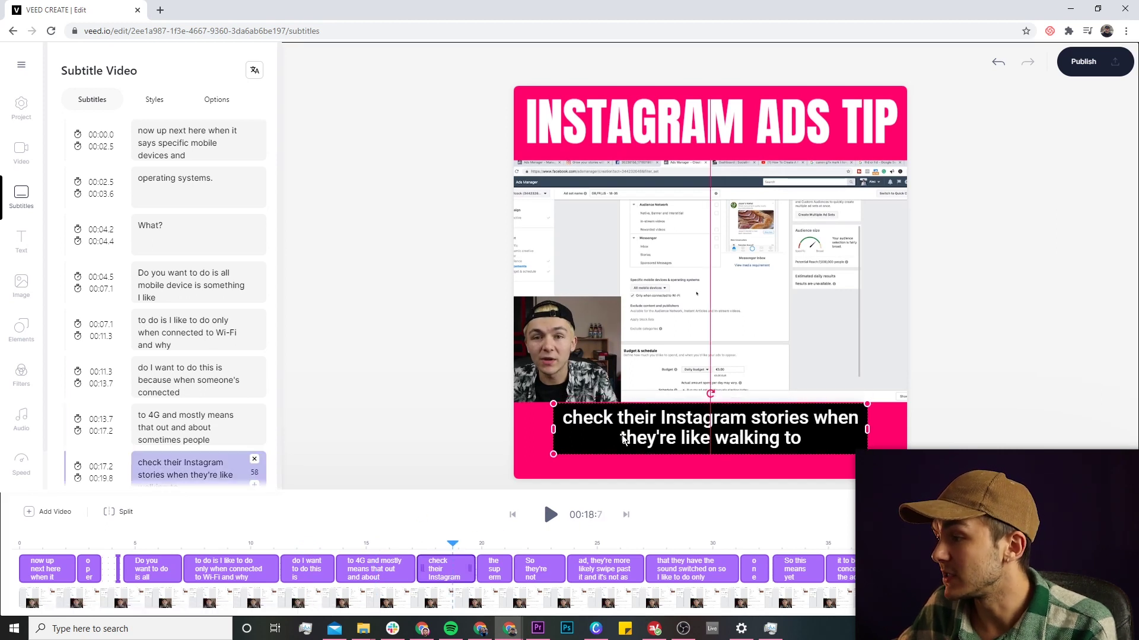
pyautogui.click(412, 541)
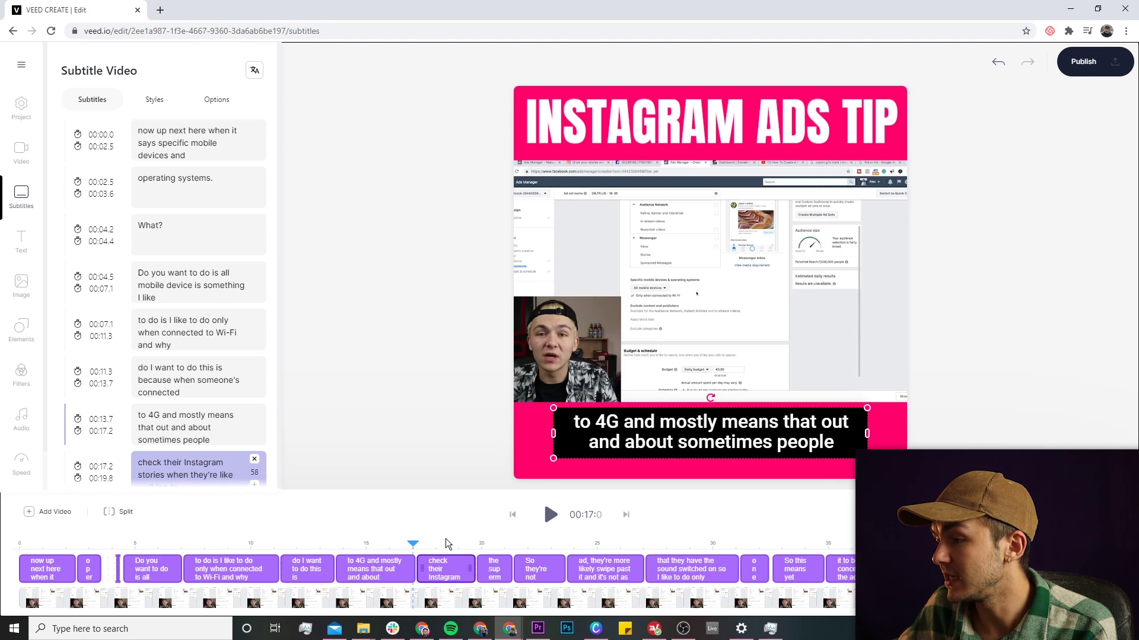
pyautogui.click(545, 522)
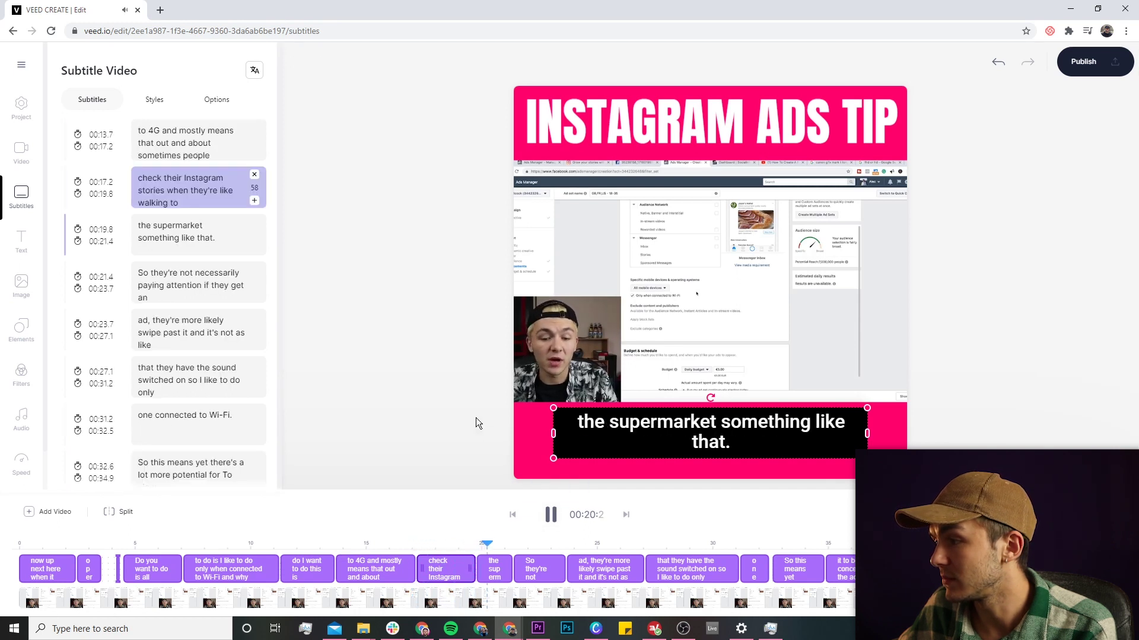
pyautogui.click(550, 515)
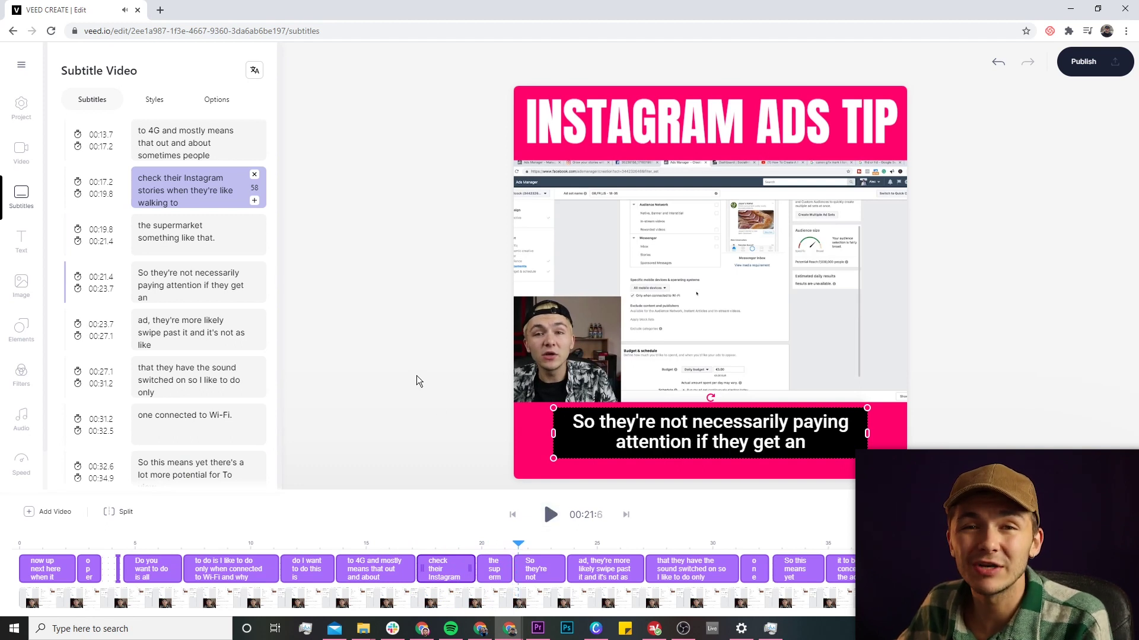
pyautogui.scroll(5, 254, 304)
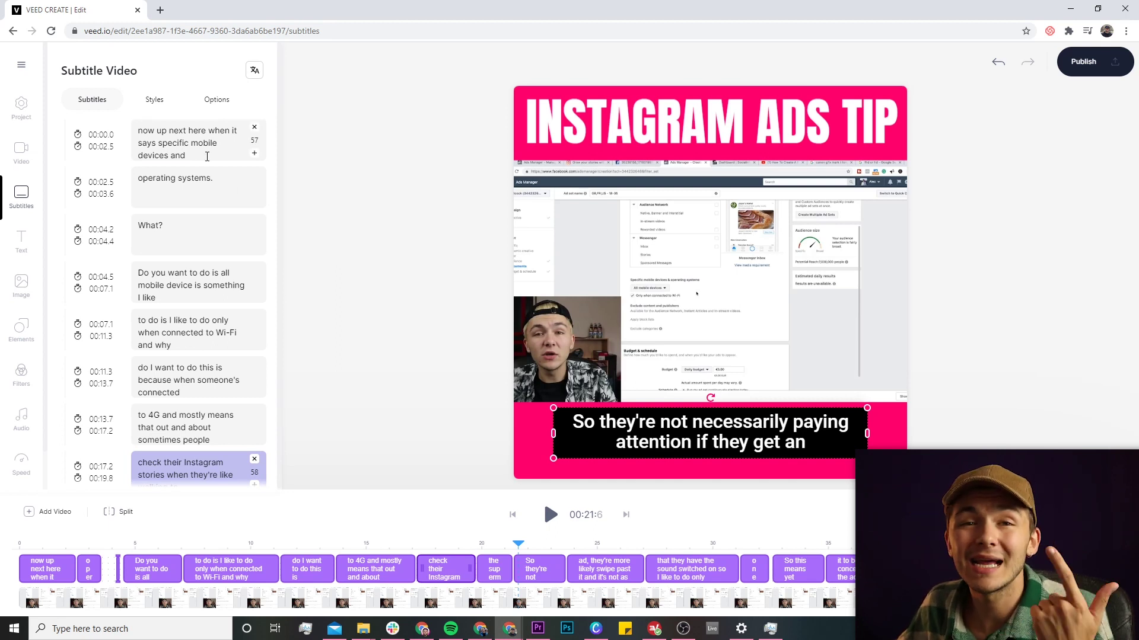
# - Capitalise 'Now' and add a comma after 'next' in the first subtitle
pyautogui.click(175, 140)
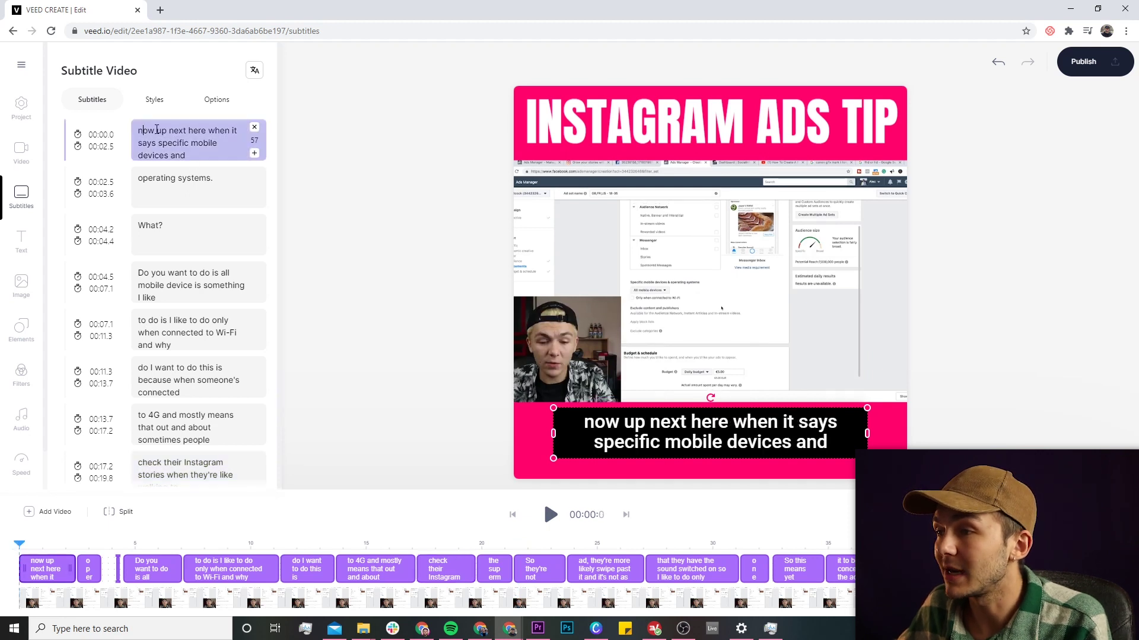
pyautogui.press('BackSpace')
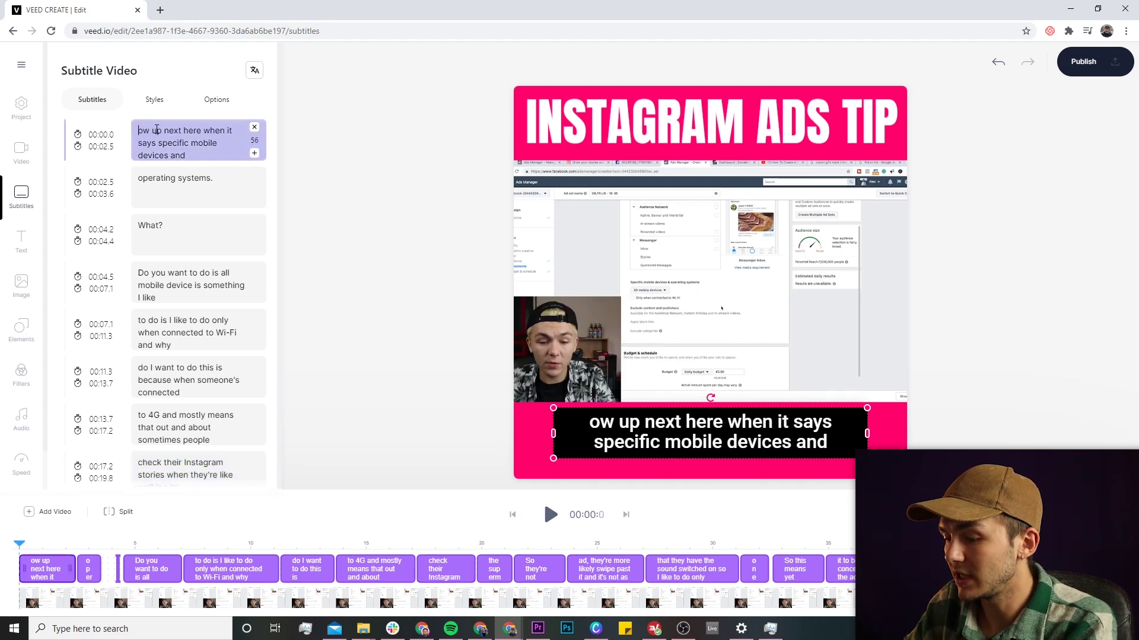
pyautogui.write('N')
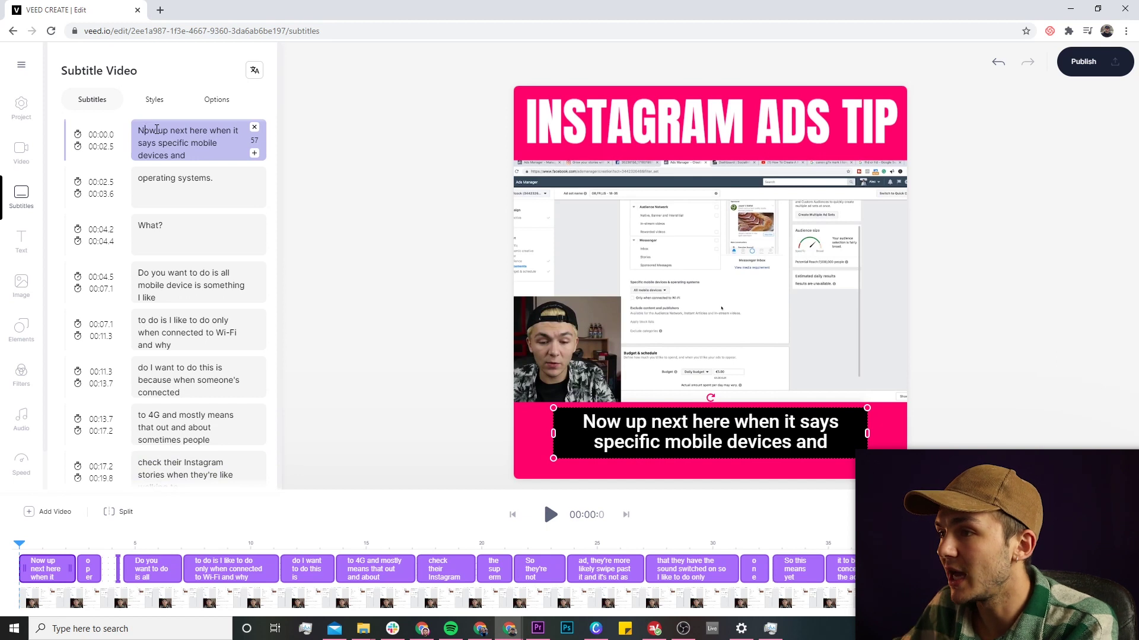
pyautogui.click(188, 131)
pyautogui.write(',')
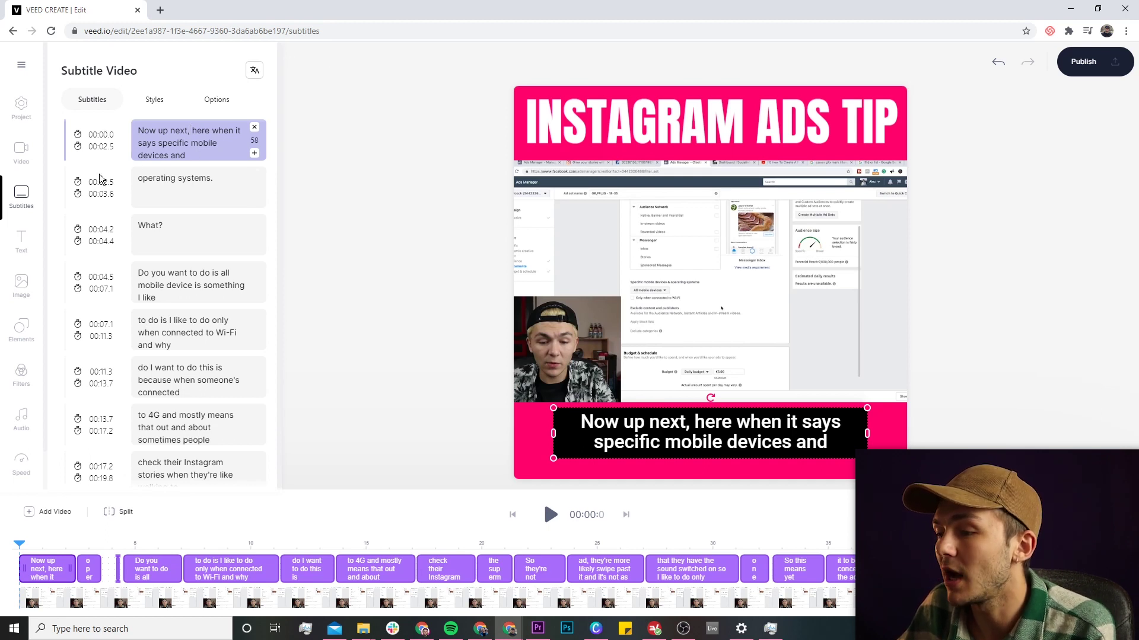
pyautogui.click(112, 542)
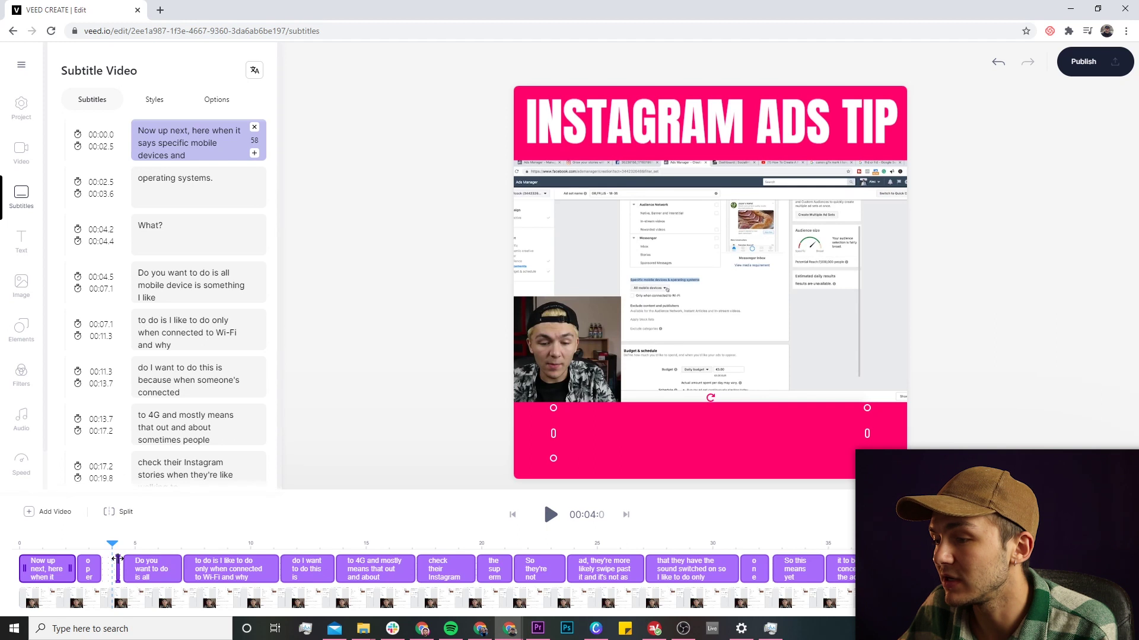
# - Make the 'What?' subtitle start at 00:03.8
pyautogui.click(173, 235)
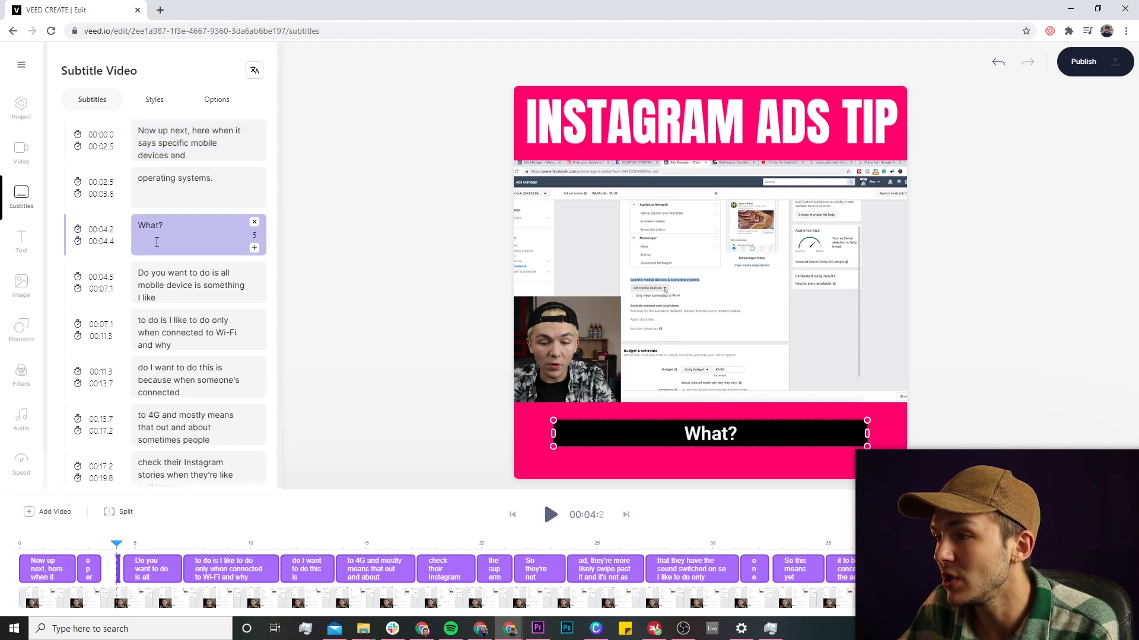
pyautogui.click(108, 543)
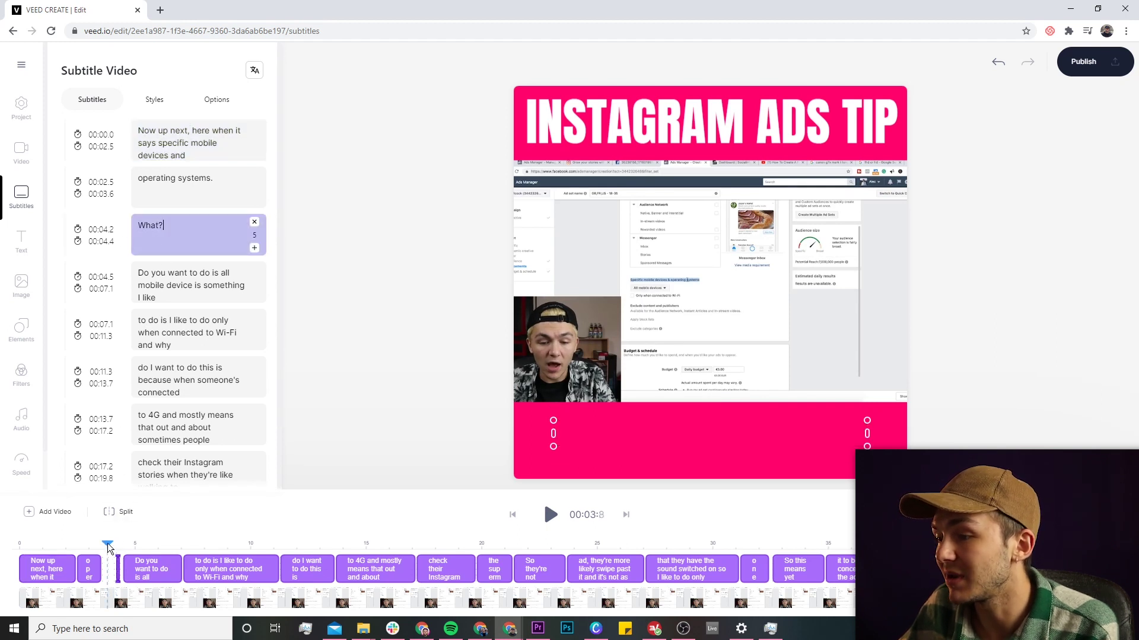
pyautogui.click(78, 229)
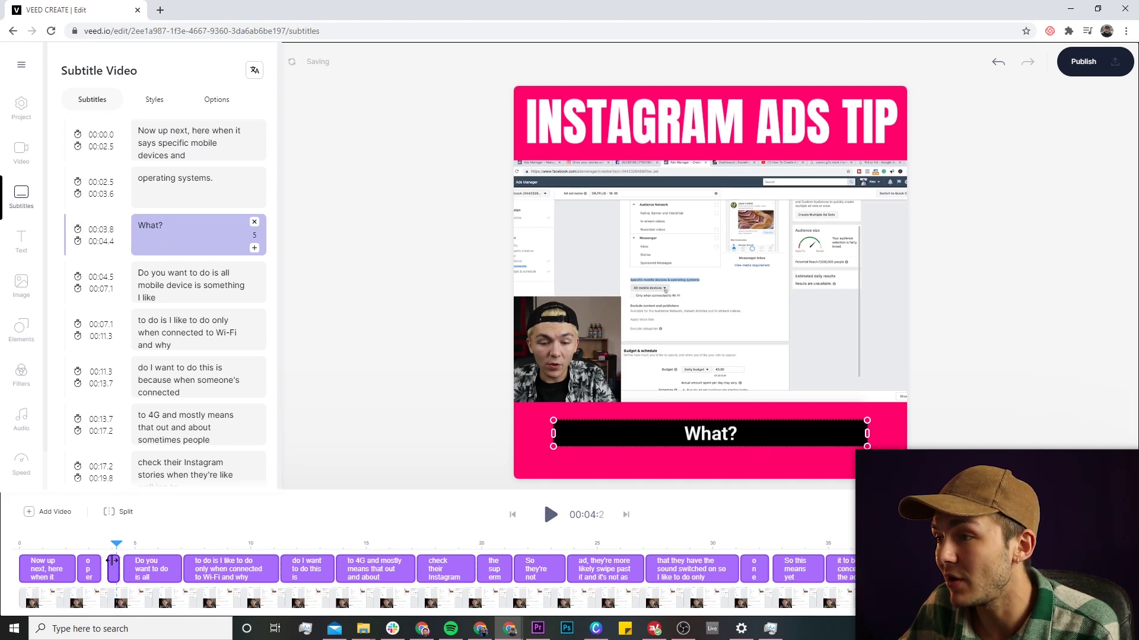
pyautogui.click(105, 230)
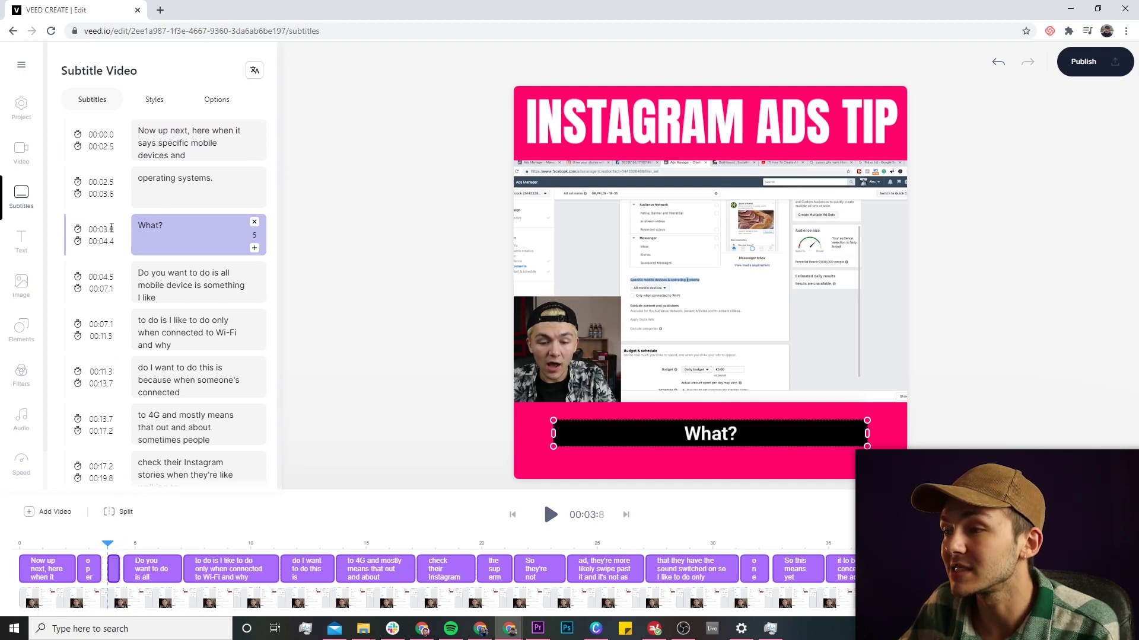
pyautogui.click(115, 232)
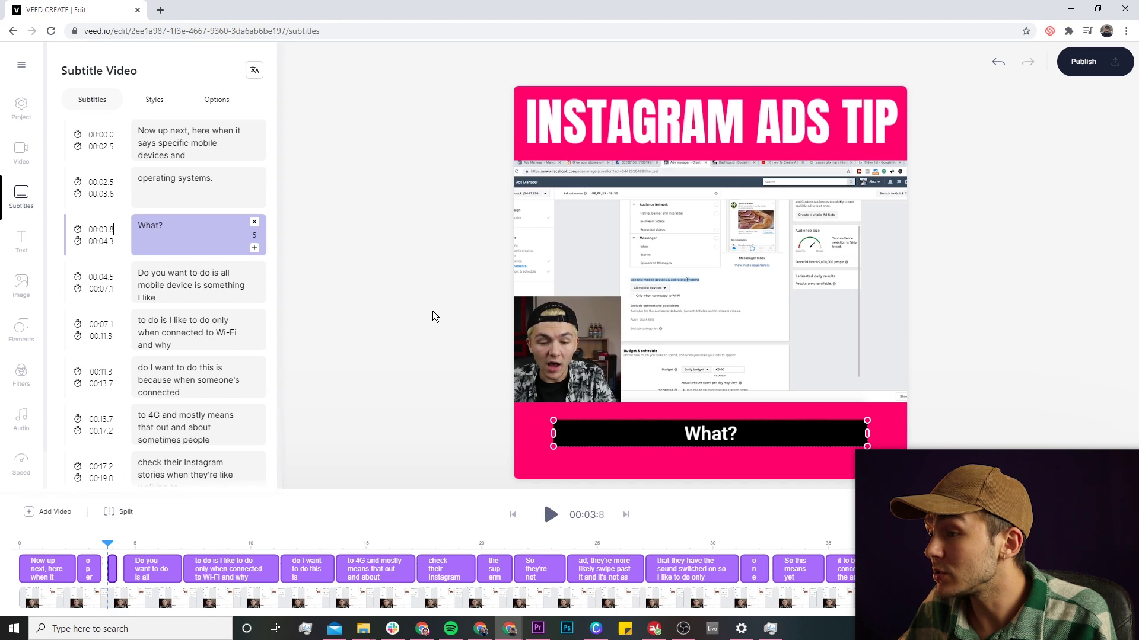
# - Move the subtitle box slightly lower on the video along the centre guide
pyautogui.click(237, 542)
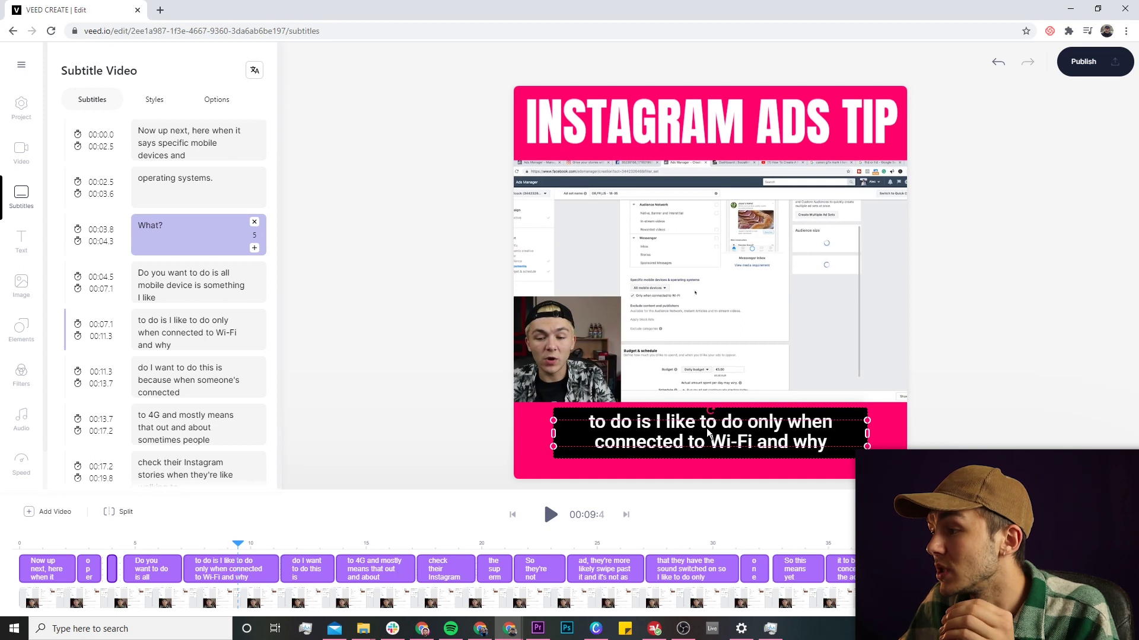
pyautogui.click(461, 239)
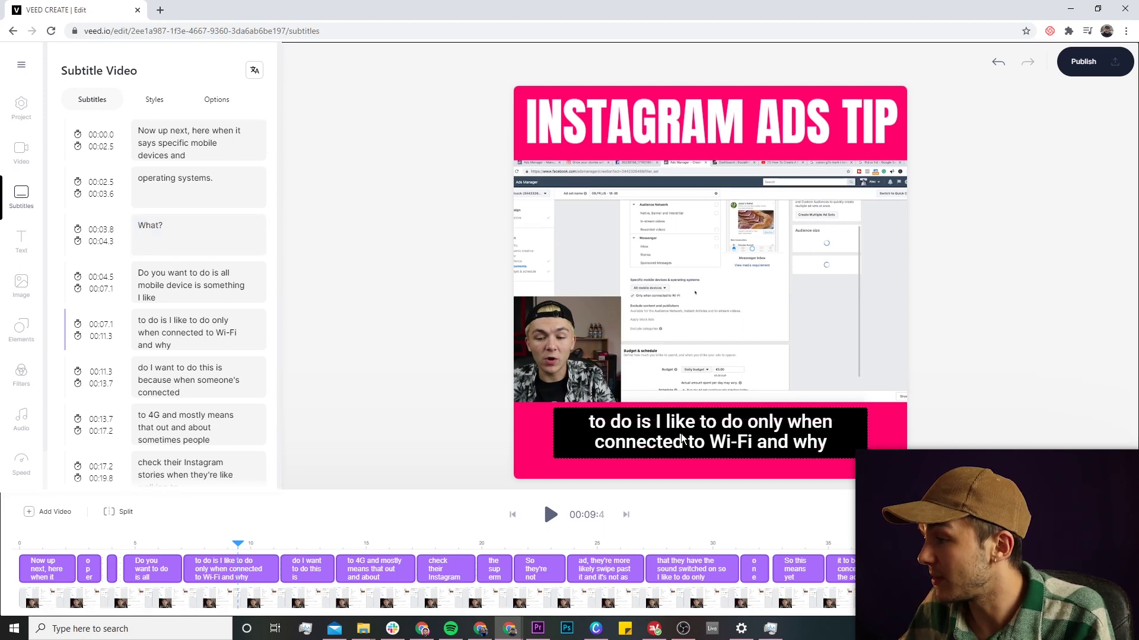
pyautogui.moveTo(720, 426); pyautogui.dragTo(720, 442)
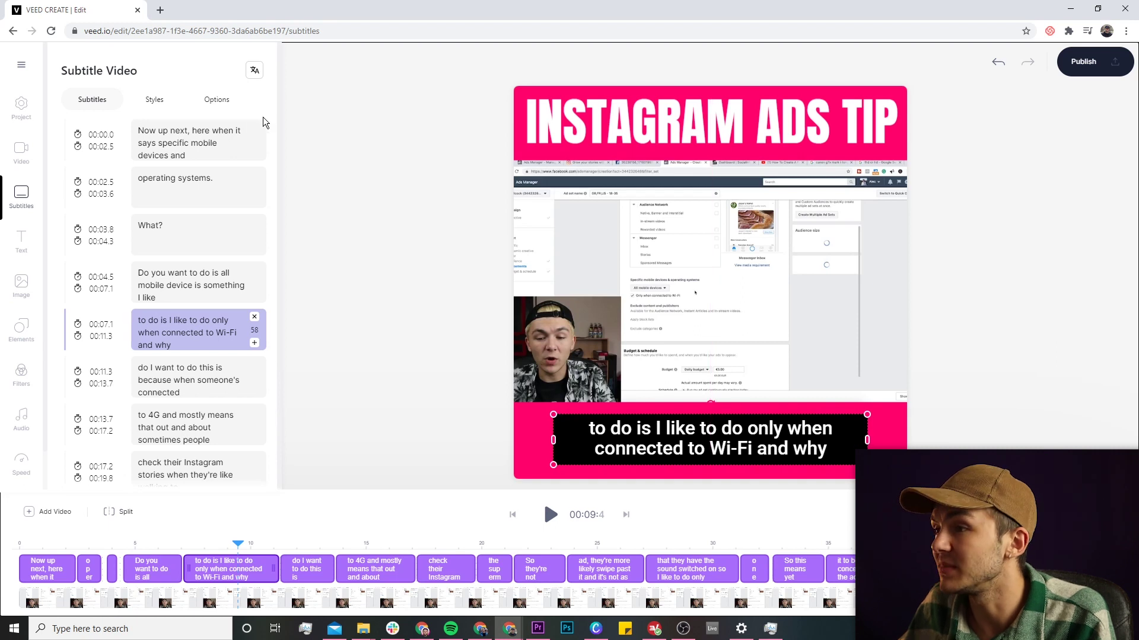
pyautogui.click(153, 105)
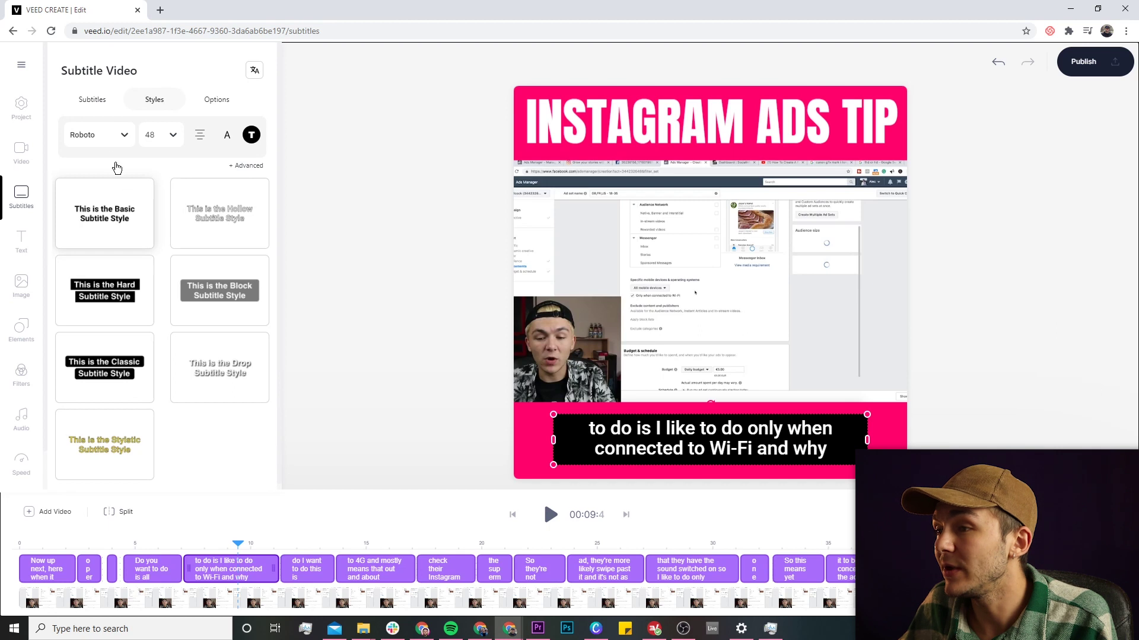
# - Apply the Drop Shadow subtitle style from the advanced style options
pyautogui.click(238, 166)
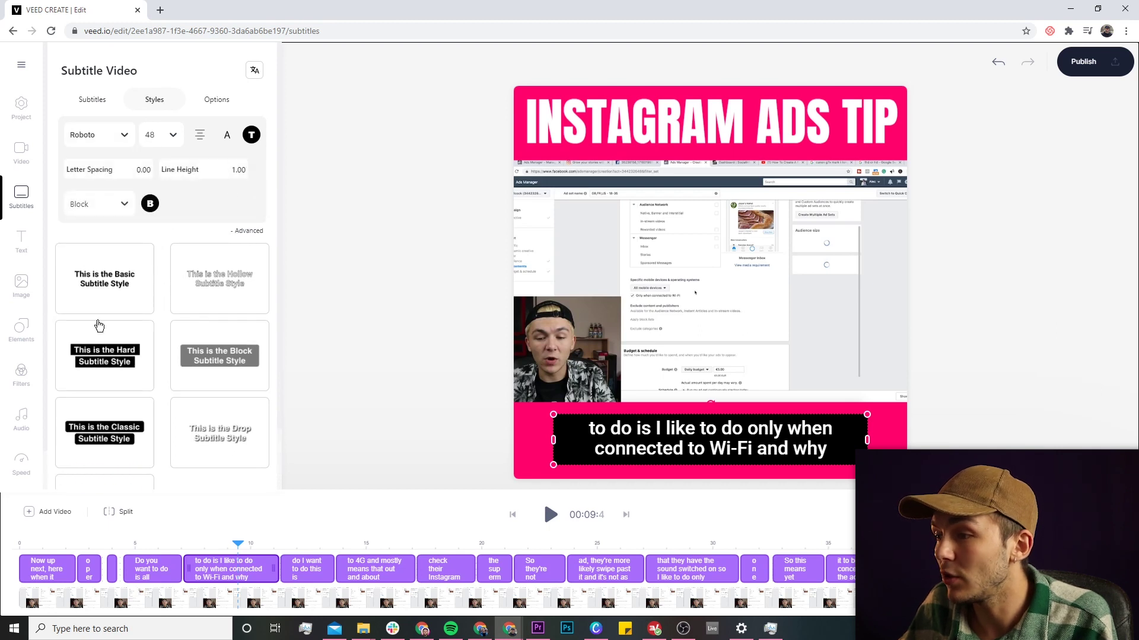
pyautogui.scroll(-1, 123, 378)
pyautogui.click(218, 366)
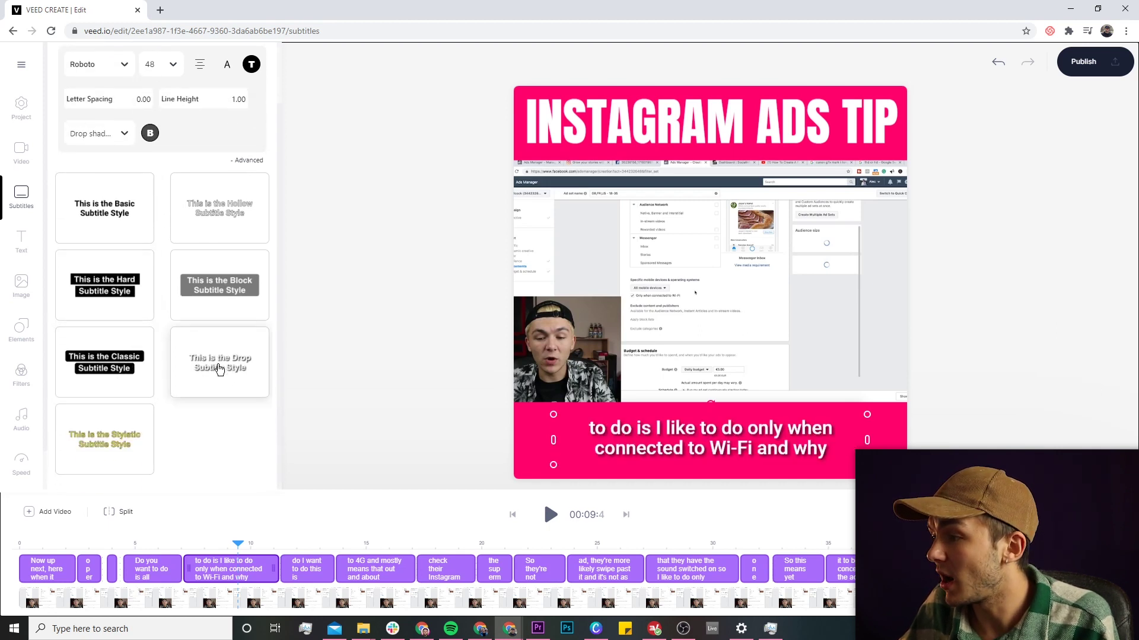
# - Widen the subtitle box and centre it horizontally on the video
pyautogui.moveTo(553, 439); pyautogui.dragTo(523, 441)
pyautogui.moveTo(683, 432); pyautogui.dragTo(703, 443)
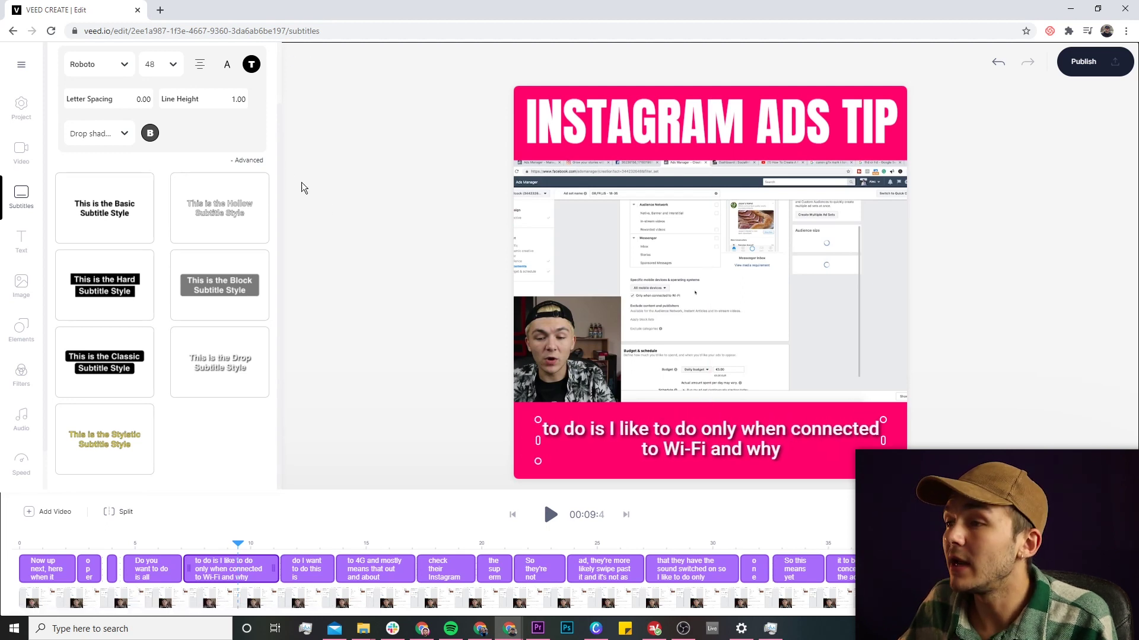
pyautogui.scroll(2, 255, 144)
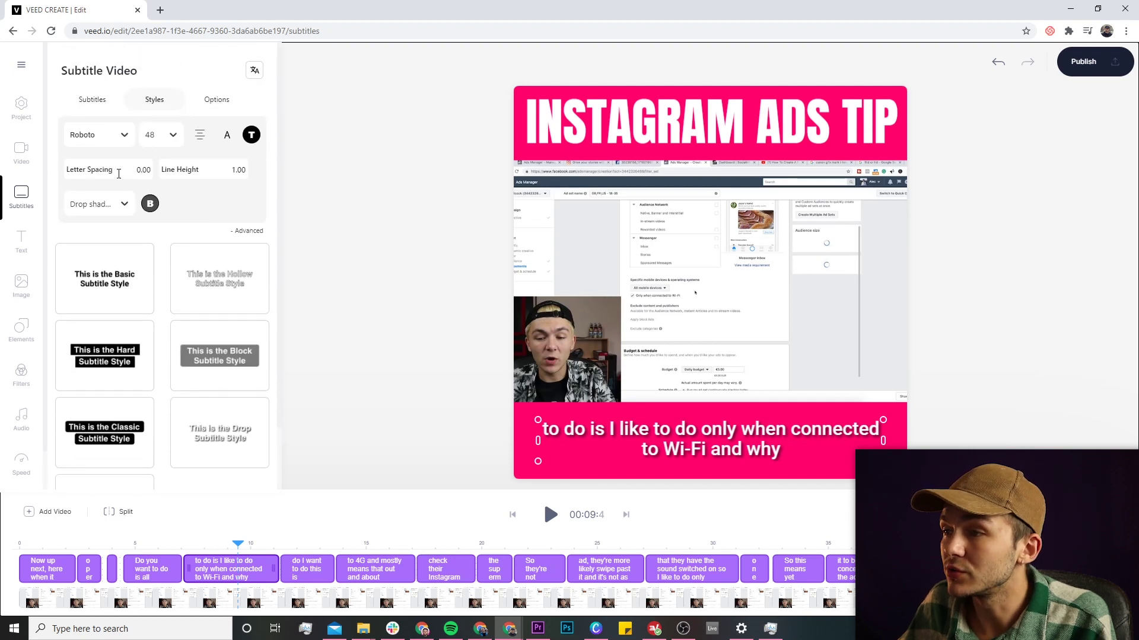
pyautogui.click(122, 204)
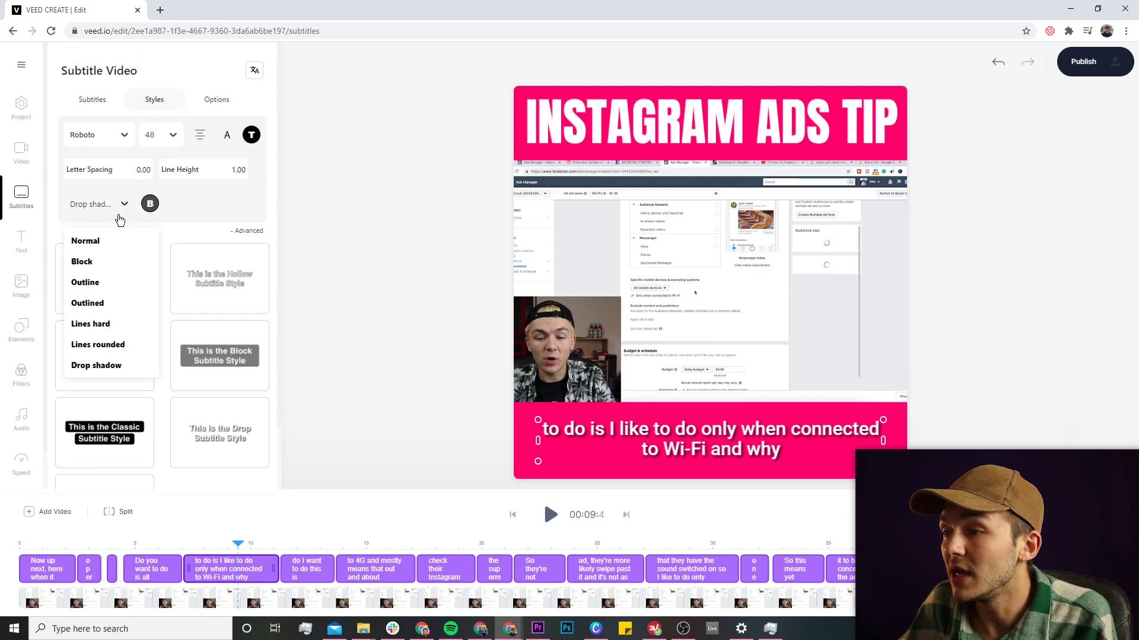
pyautogui.click(176, 205)
pyautogui.click(151, 204)
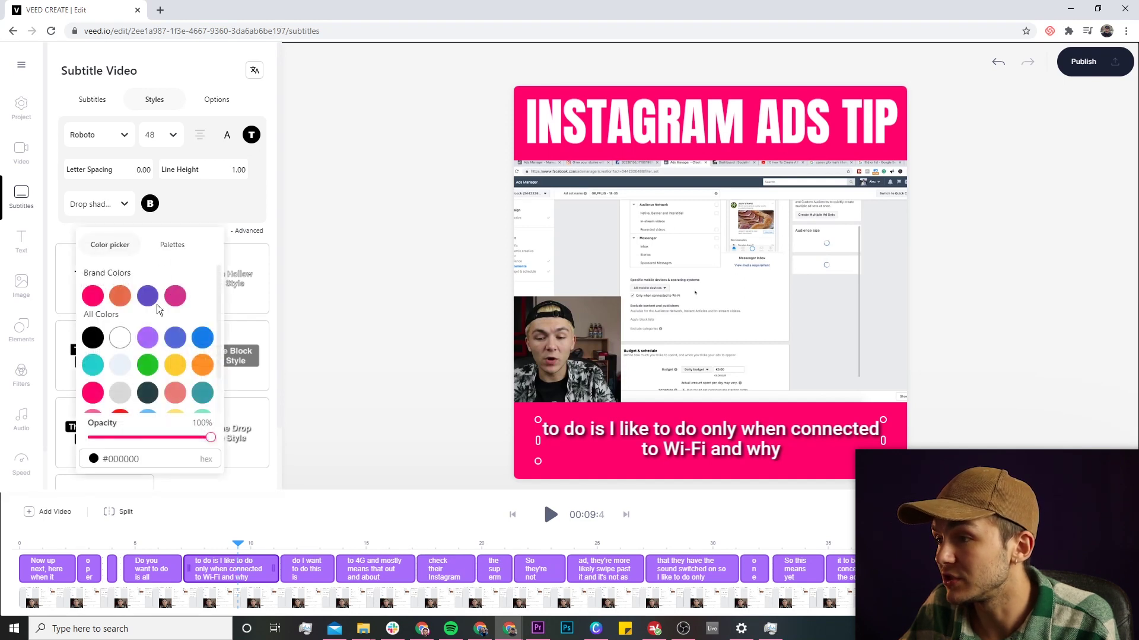
pyautogui.click(202, 340)
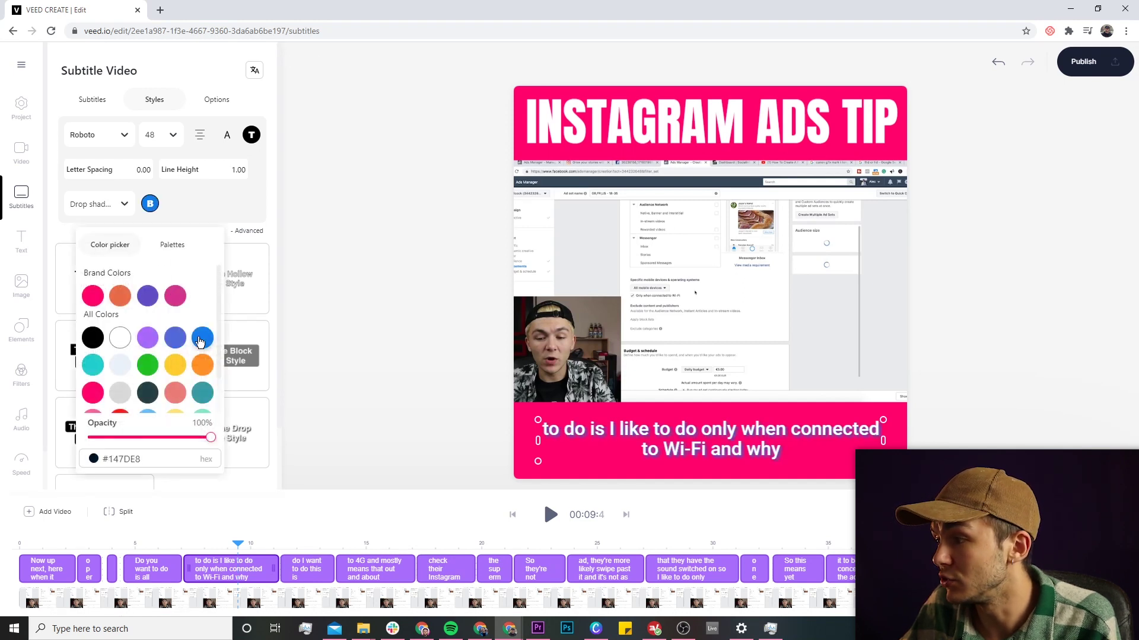
pyautogui.scroll(-2, 154, 321)
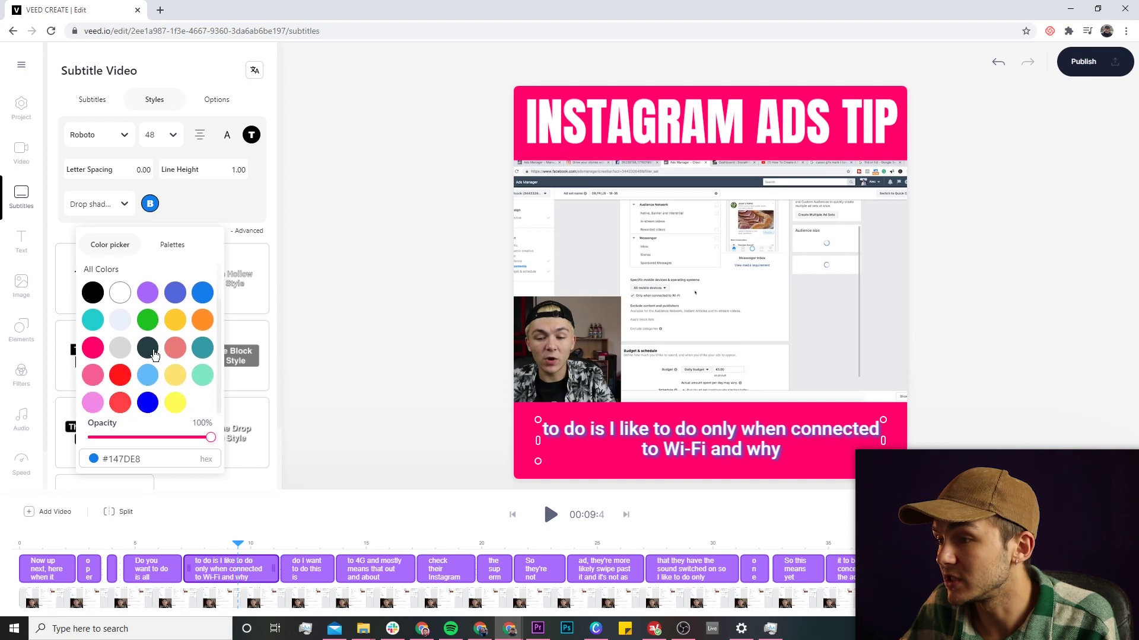
pyautogui.click(179, 378)
pyautogui.click(119, 379)
pyautogui.scroll(1, 138, 364)
pyautogui.scroll(1, 138, 364)
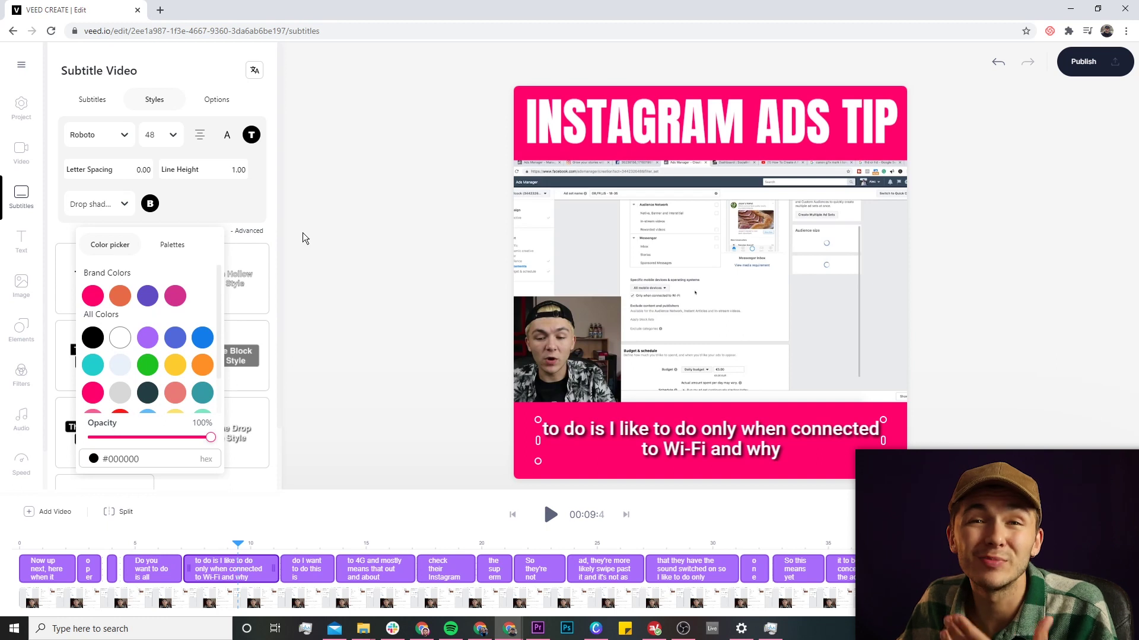
pyautogui.click(354, 212)
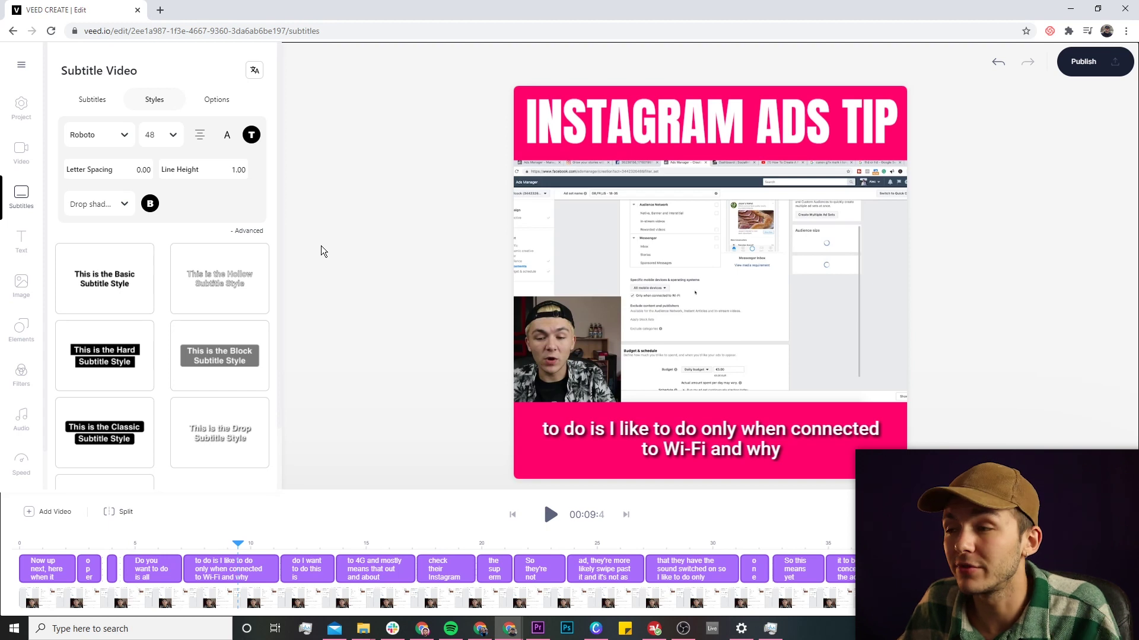
# - Add a progress bar above the subtitles, stretched to the video's right edge
pyautogui.click(22, 334)
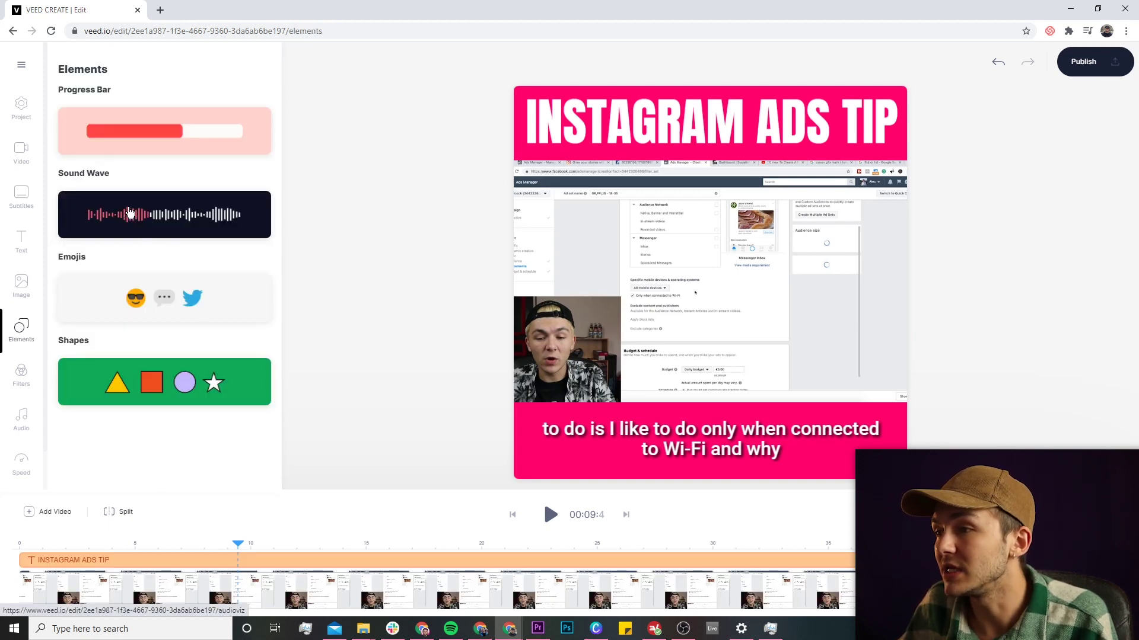
pyautogui.click(134, 128)
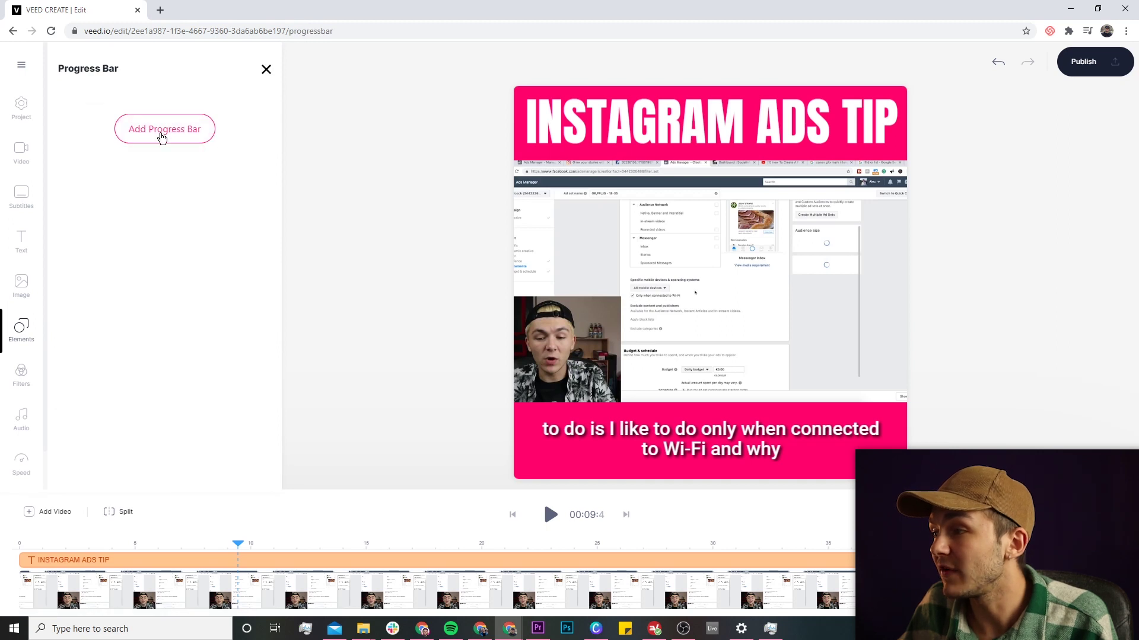
pyautogui.click(162, 137)
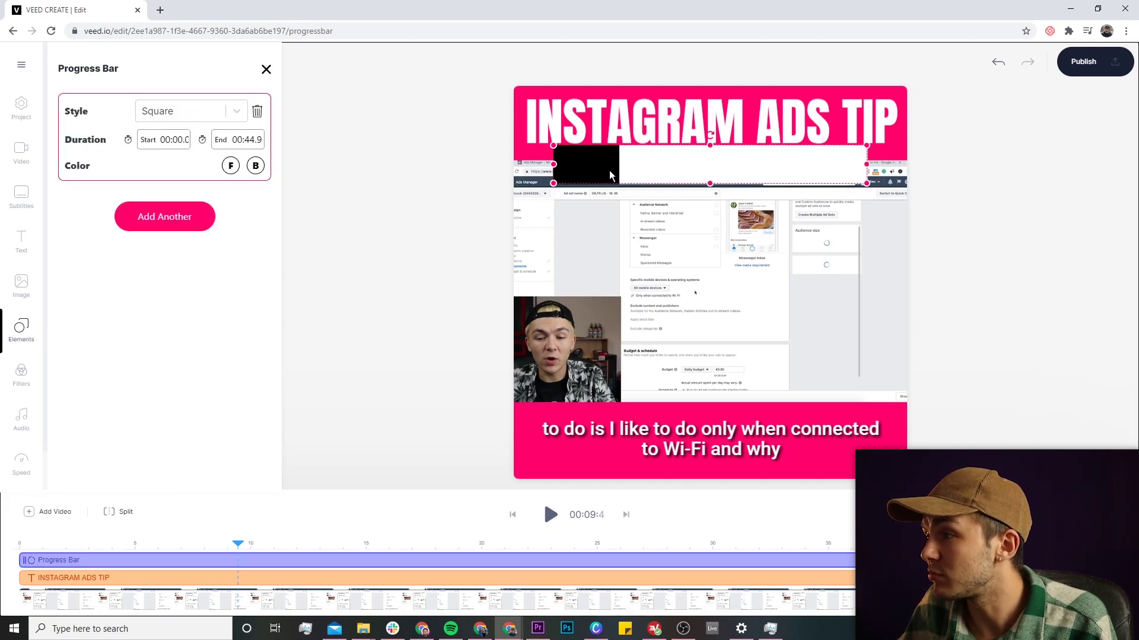
pyautogui.moveTo(617, 164); pyautogui.dragTo(566, 400)
pyautogui.moveTo(827, 395); pyautogui.dragTo(906, 394)
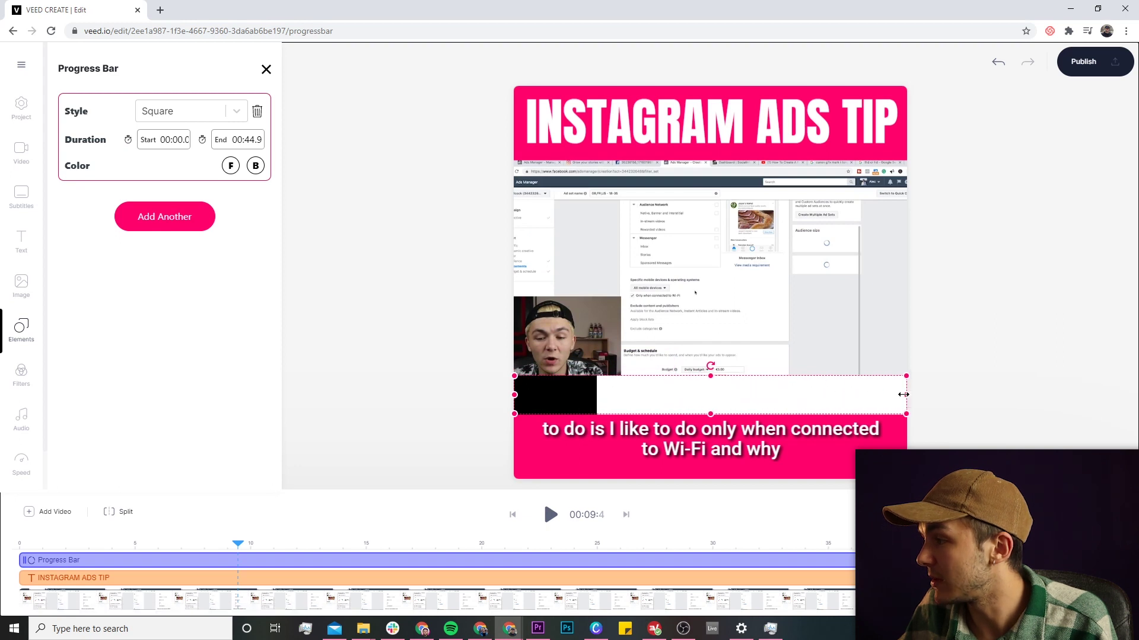
# - Make the progress bar thinner and fill it pink #FF006A
pyautogui.moveTo(711, 375)
pyautogui.mouseDown()
pyautogui.moveTo(713, 415)
pyautogui.moveTo(716, 388)
pyautogui.mouseUp()
pyautogui.click(713, 390)
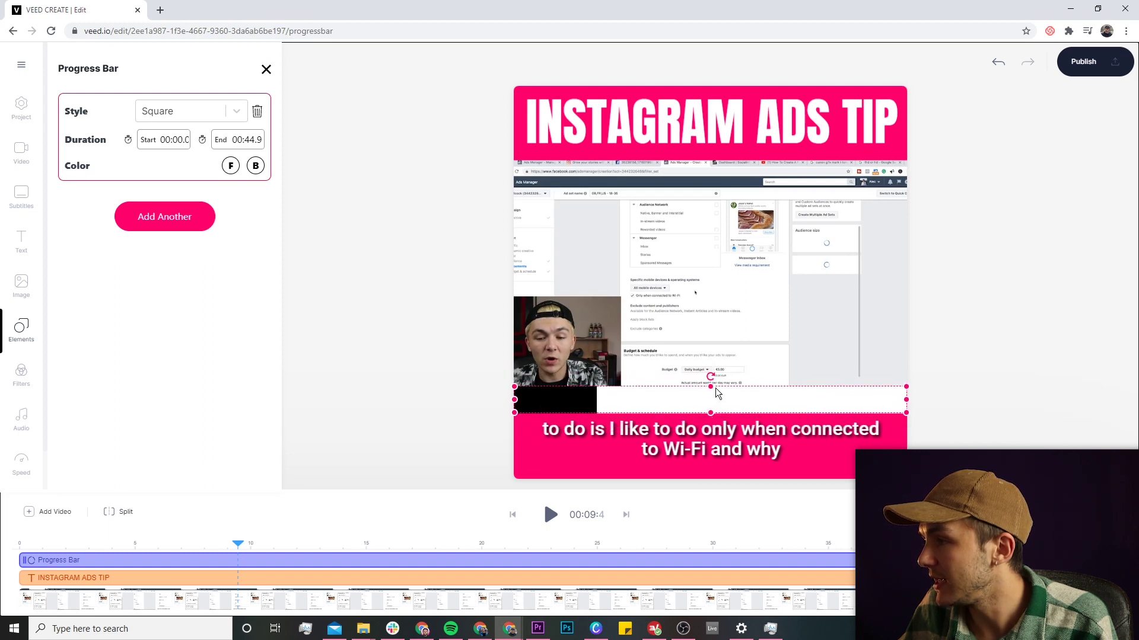
pyautogui.moveTo(711, 387); pyautogui.dragTo(711, 396)
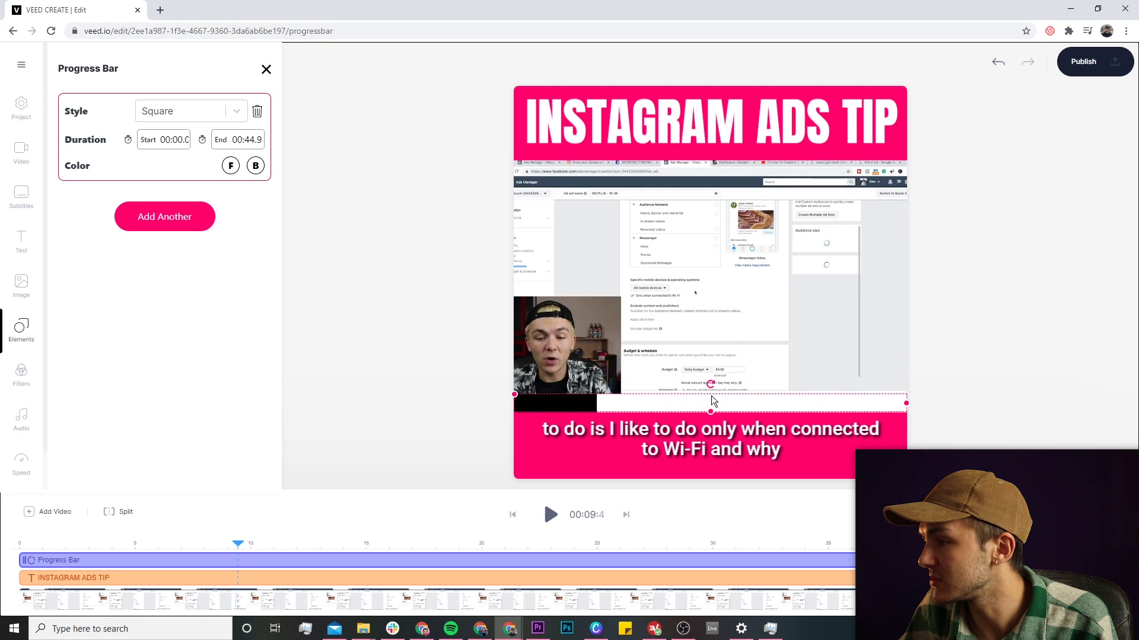
pyautogui.click(231, 166)
pyautogui.click(173, 258)
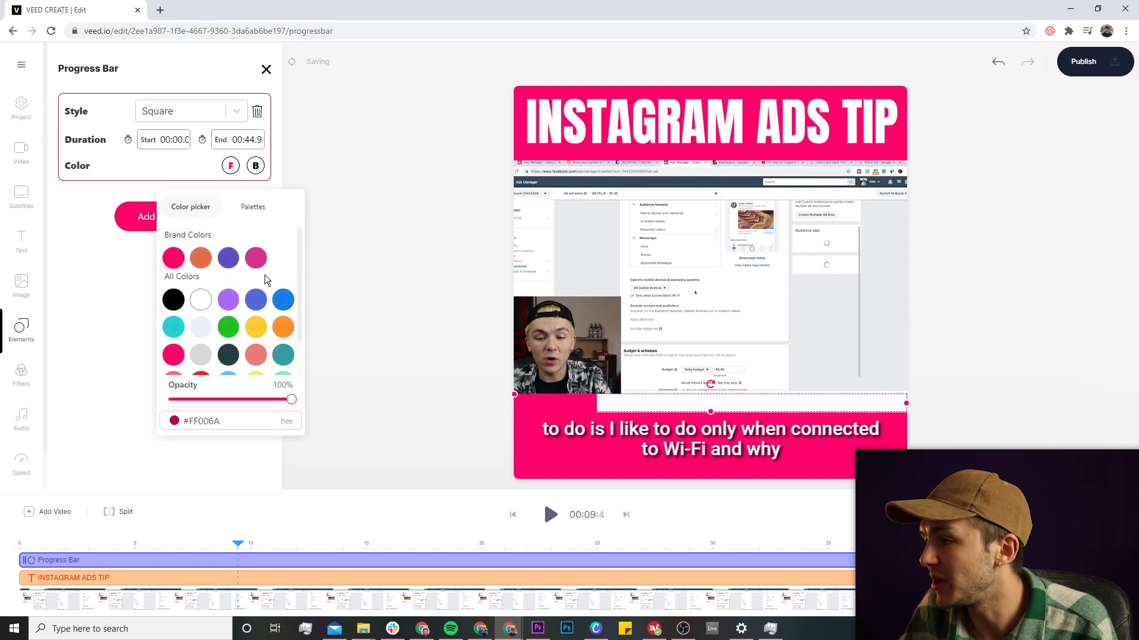
pyautogui.click(378, 279)
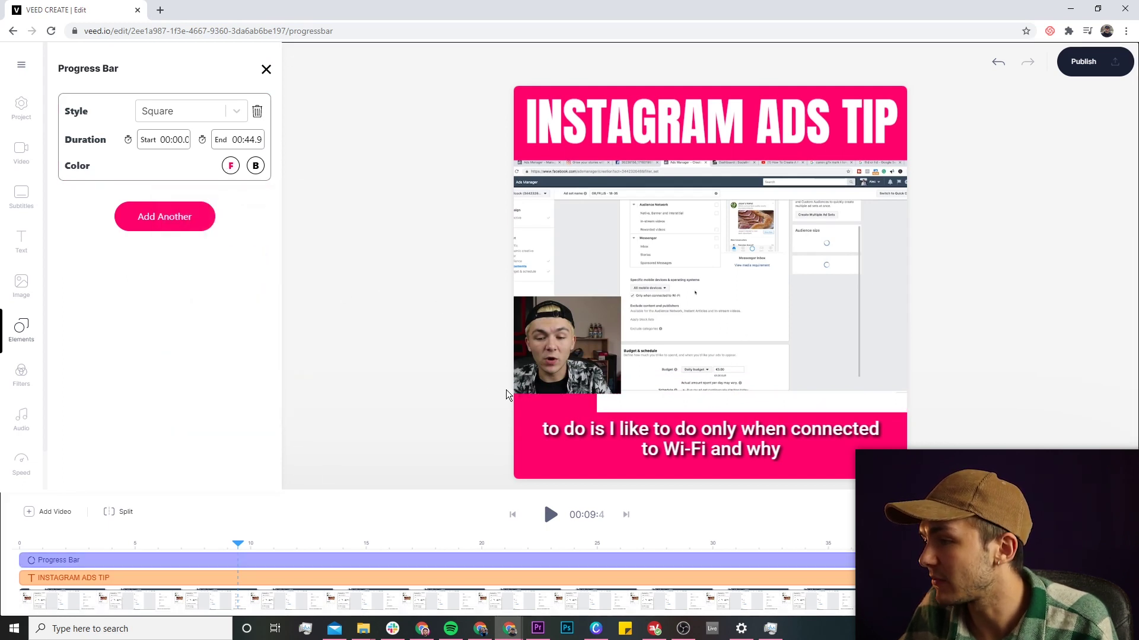
# - Play through the clip to check the bar spans 00:00.0–00:44.9
pyautogui.click(31, 543)
pyautogui.click(551, 515)
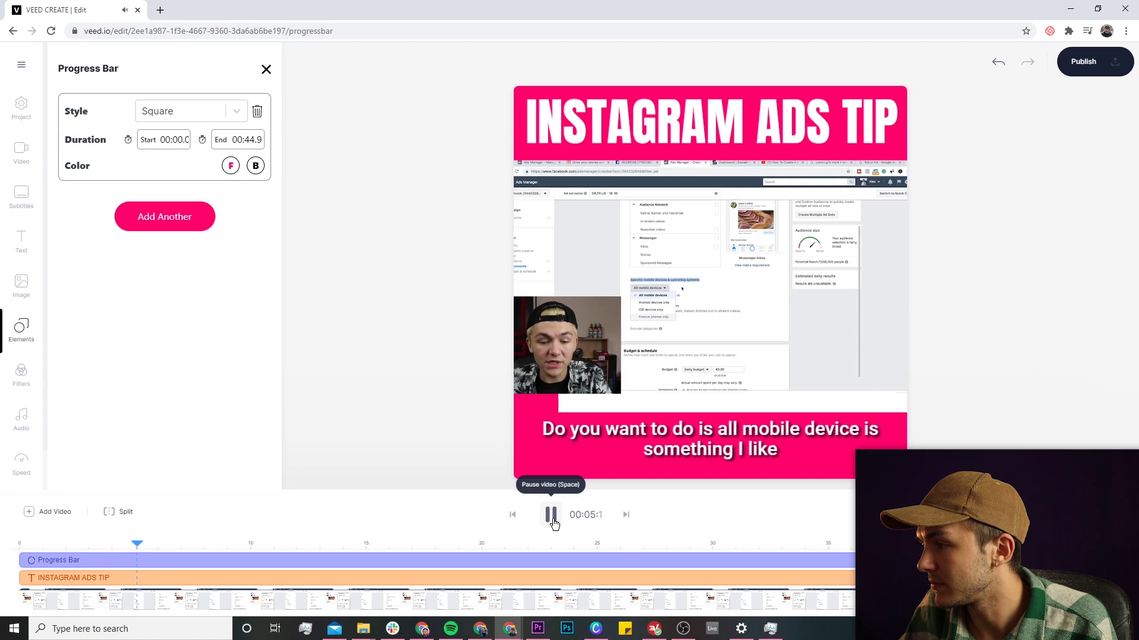
pyautogui.click(551, 515)
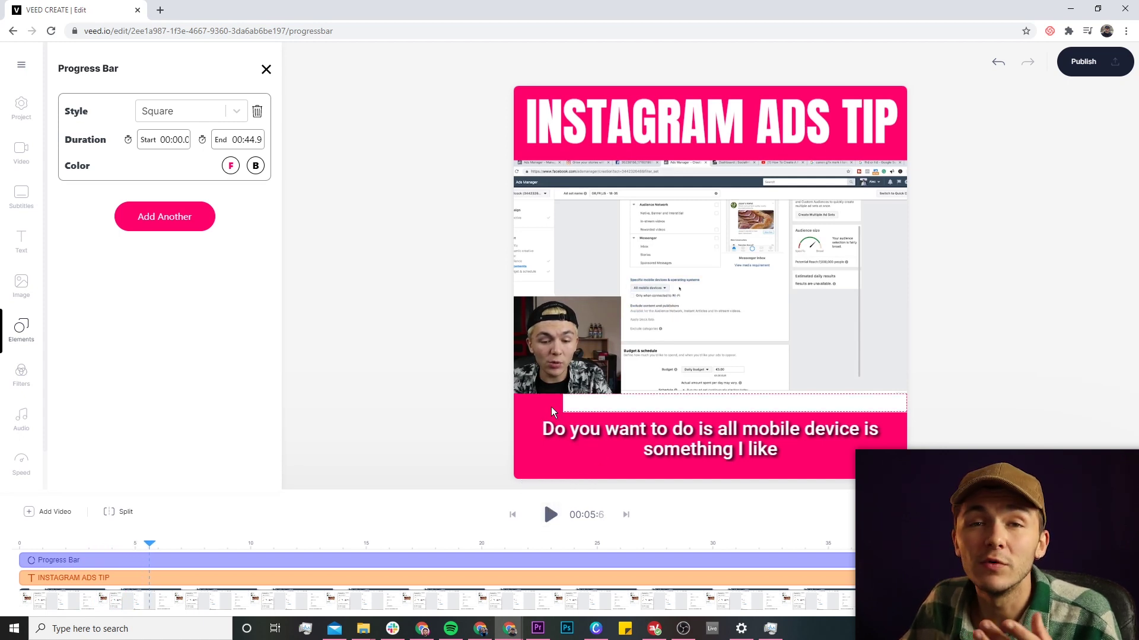
pyautogui.click(521, 543)
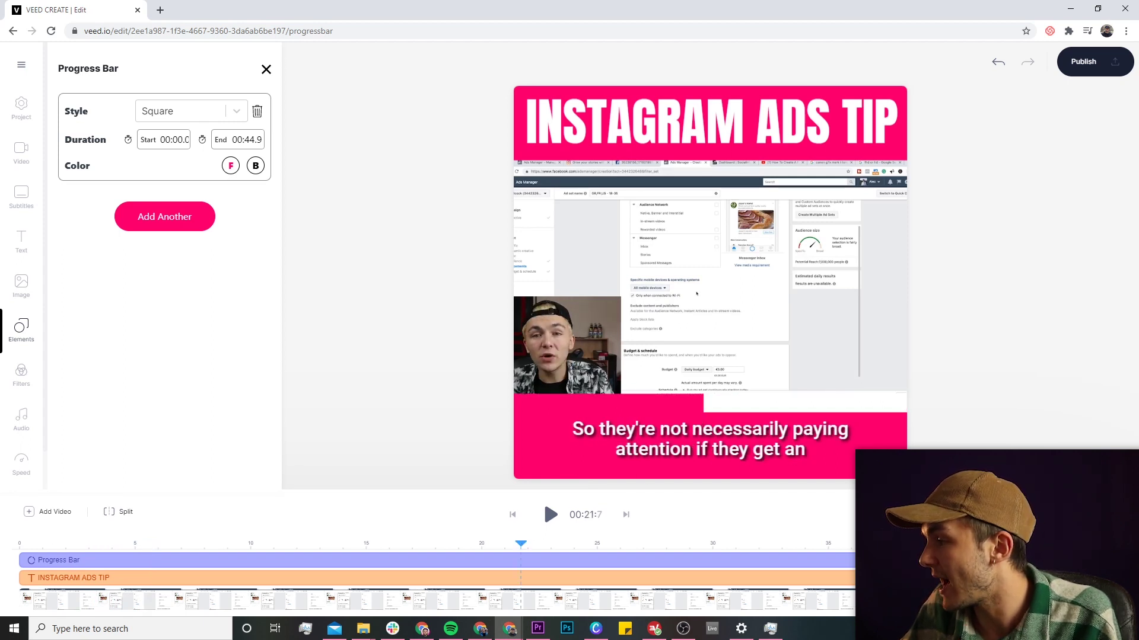
pyautogui.click(1053, 544)
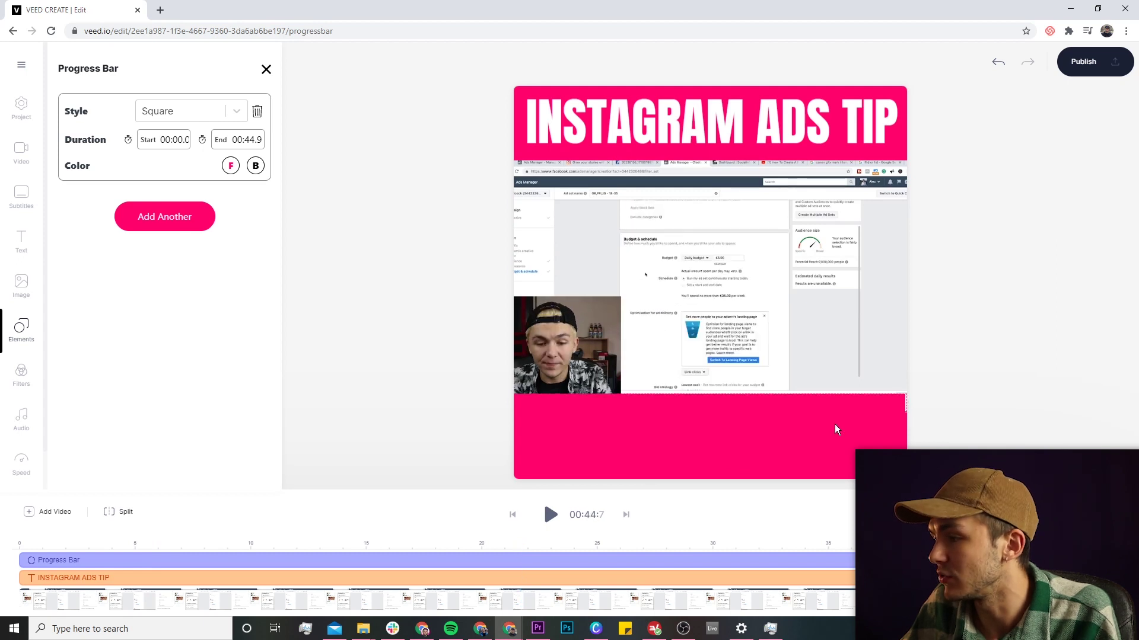
pyautogui.click(33, 206)
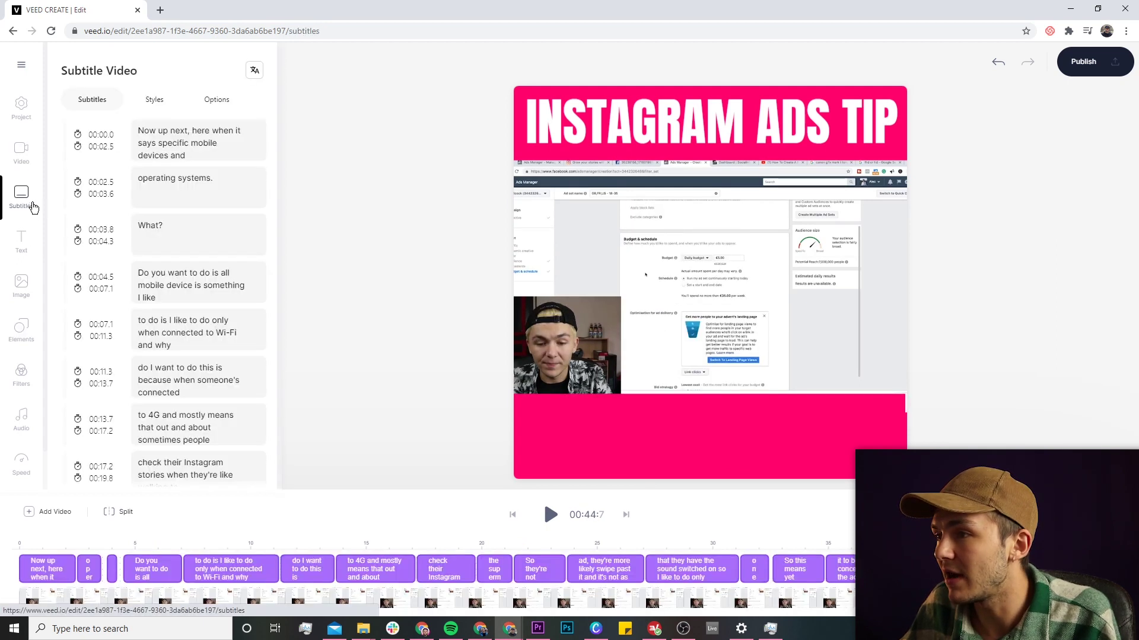
# - Replace 'What?' with 'So what you' and delete 'Do you' from the next subtitle
pyautogui.tripleClick(160, 223)
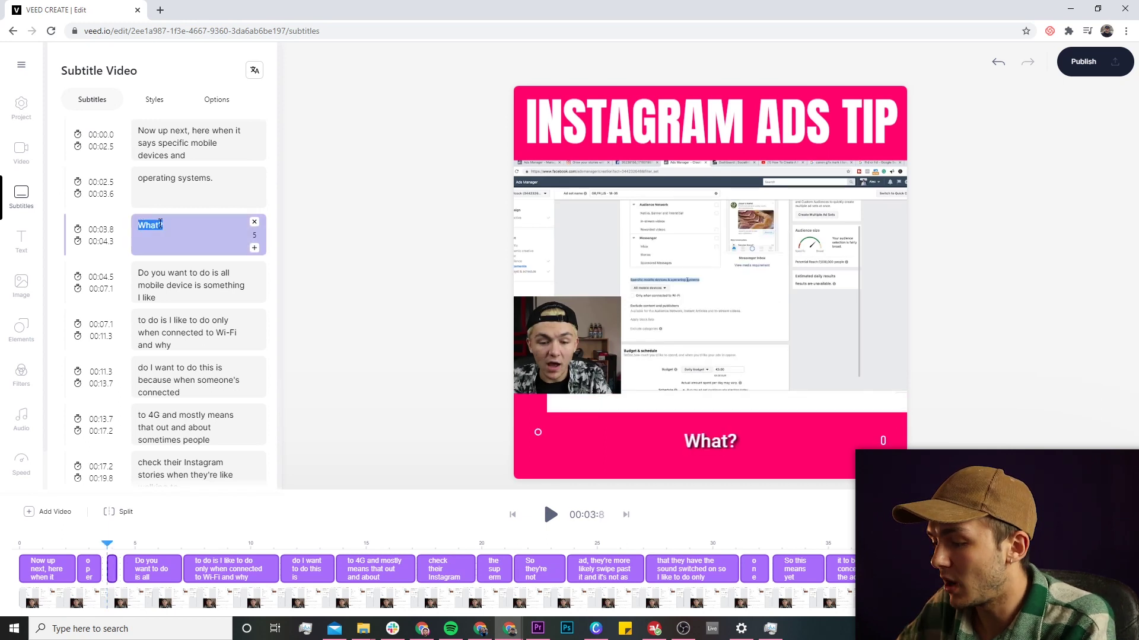
pyautogui.write('So what')
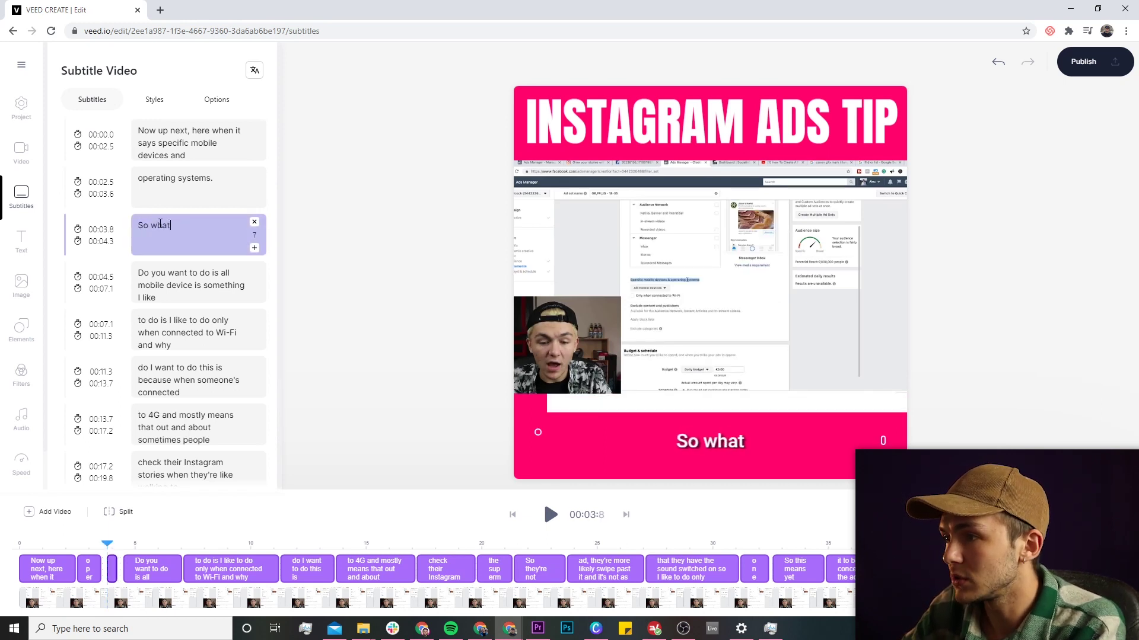
pyautogui.write(' you')
pyautogui.moveTo(170, 271); pyautogui.dragTo(119, 266)
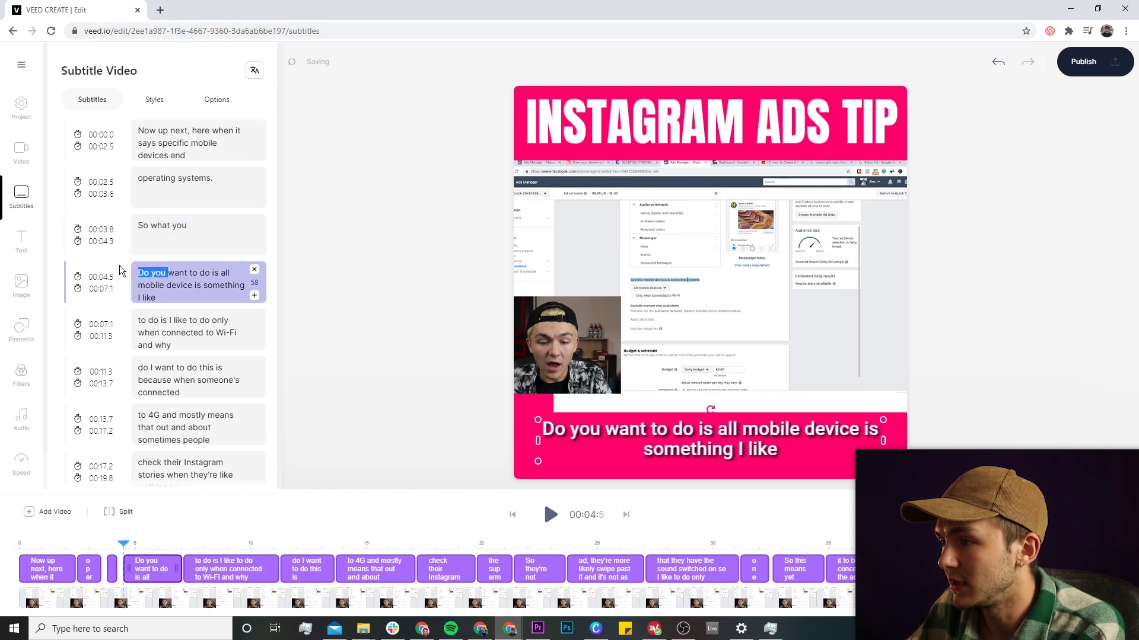
pyautogui.press('BackSpace')
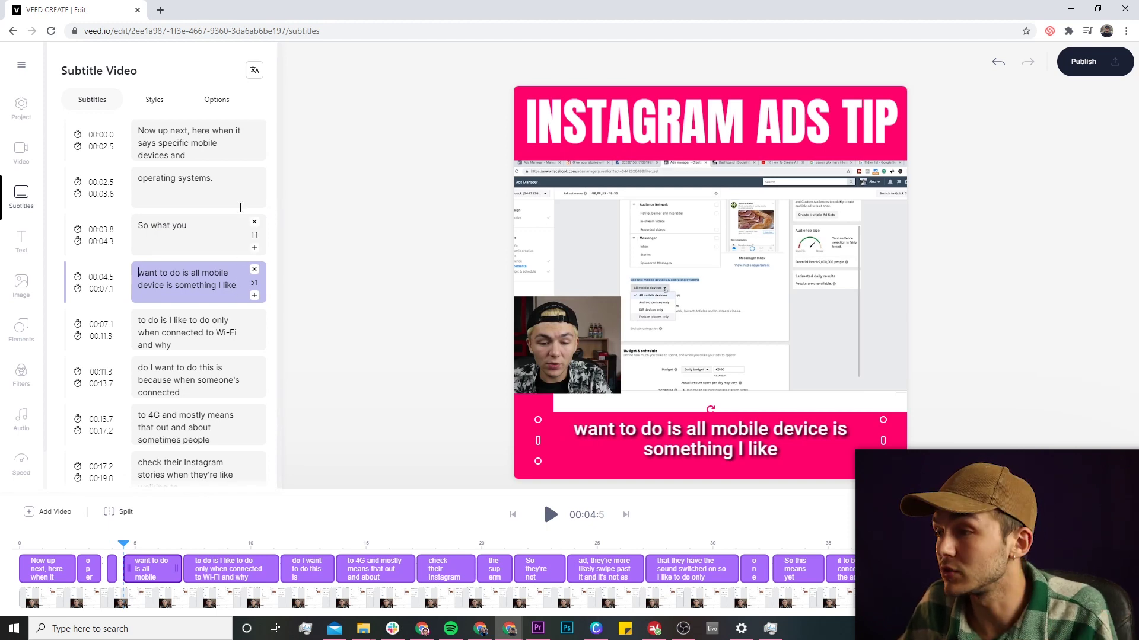
pyautogui.click(478, 196)
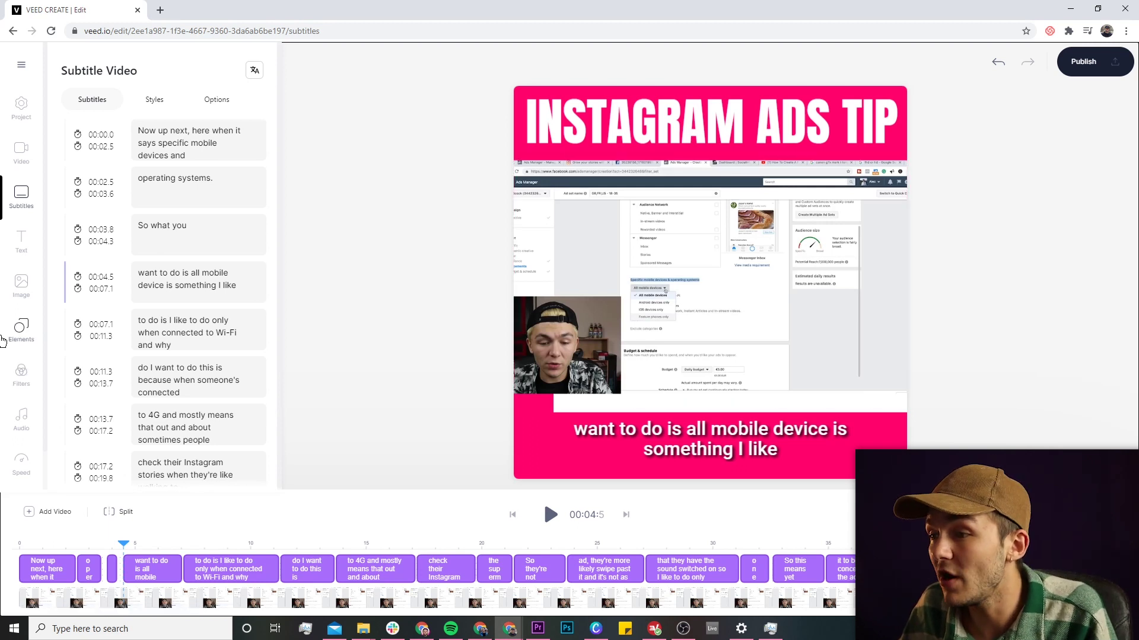
pyautogui.click(19, 291)
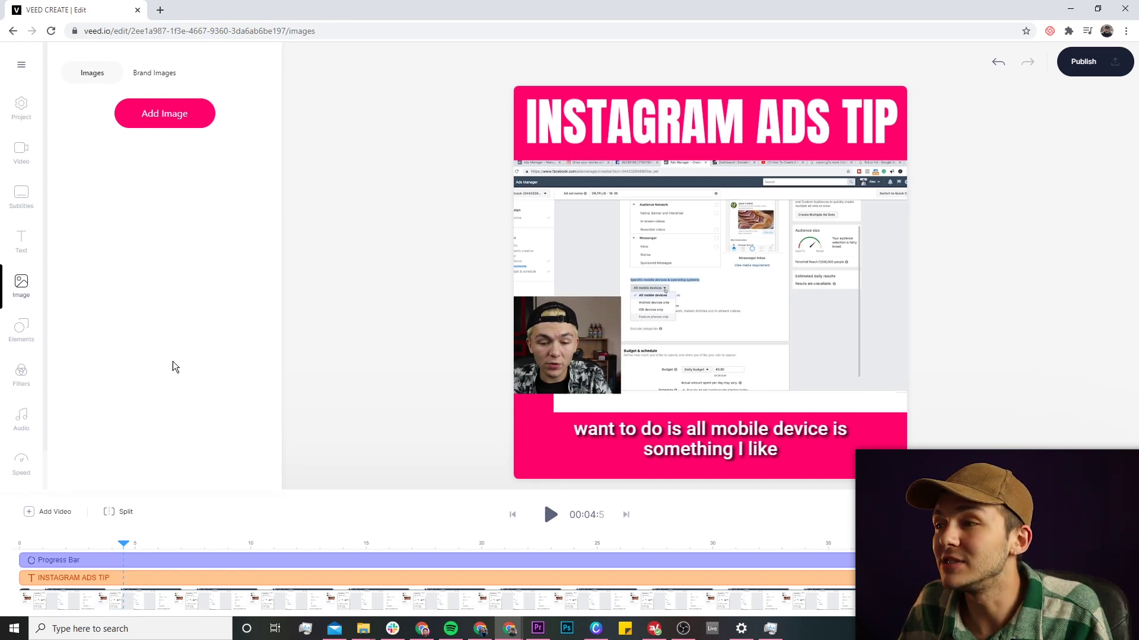
# - Add me cut out.png and shrink it into the video's lower-left corner
pyautogui.click(145, 115)
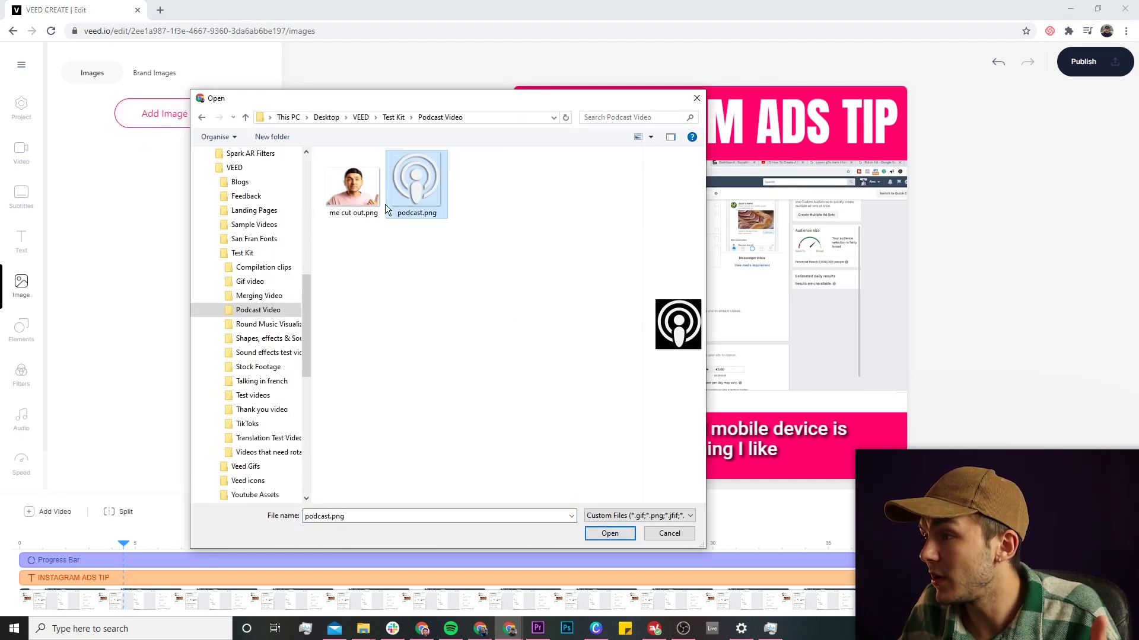
pyautogui.press('Left')
pyautogui.click(600, 535)
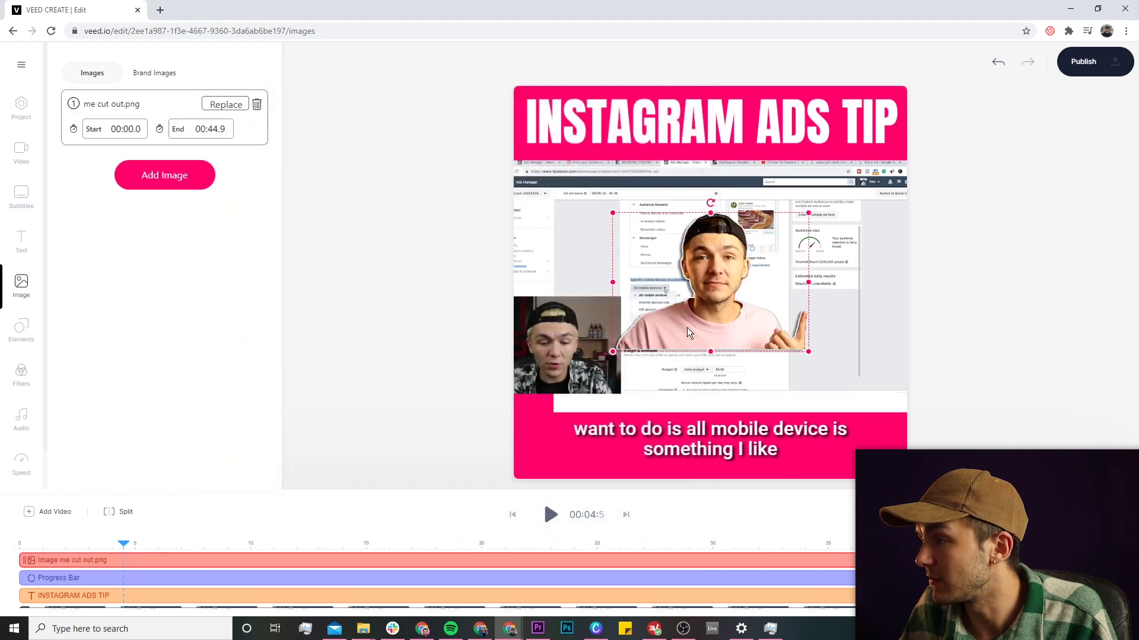
pyautogui.moveTo(695, 324); pyautogui.dragTo(595, 453)
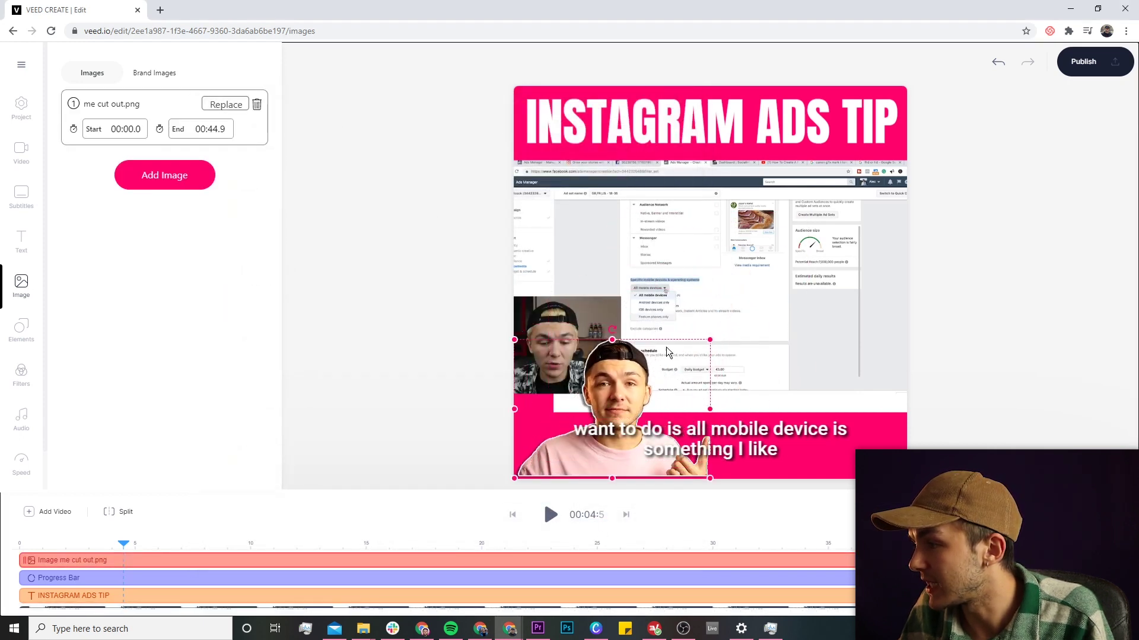
pyautogui.moveTo(616, 385); pyautogui.dragTo(612, 389)
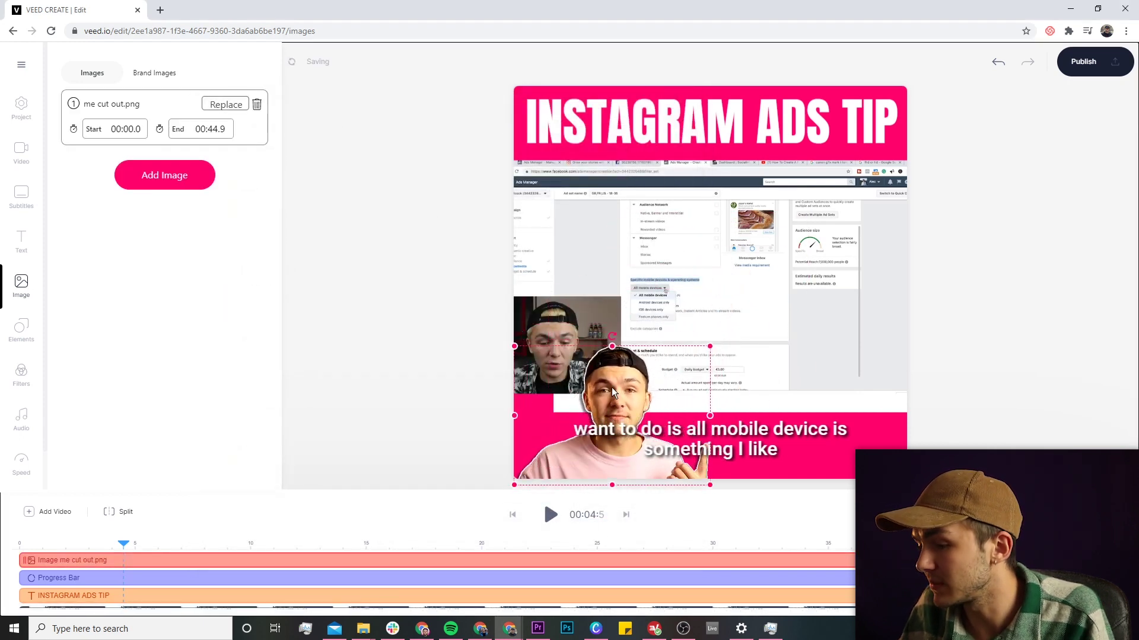
pyautogui.moveTo(708, 354); pyautogui.dragTo(585, 418)
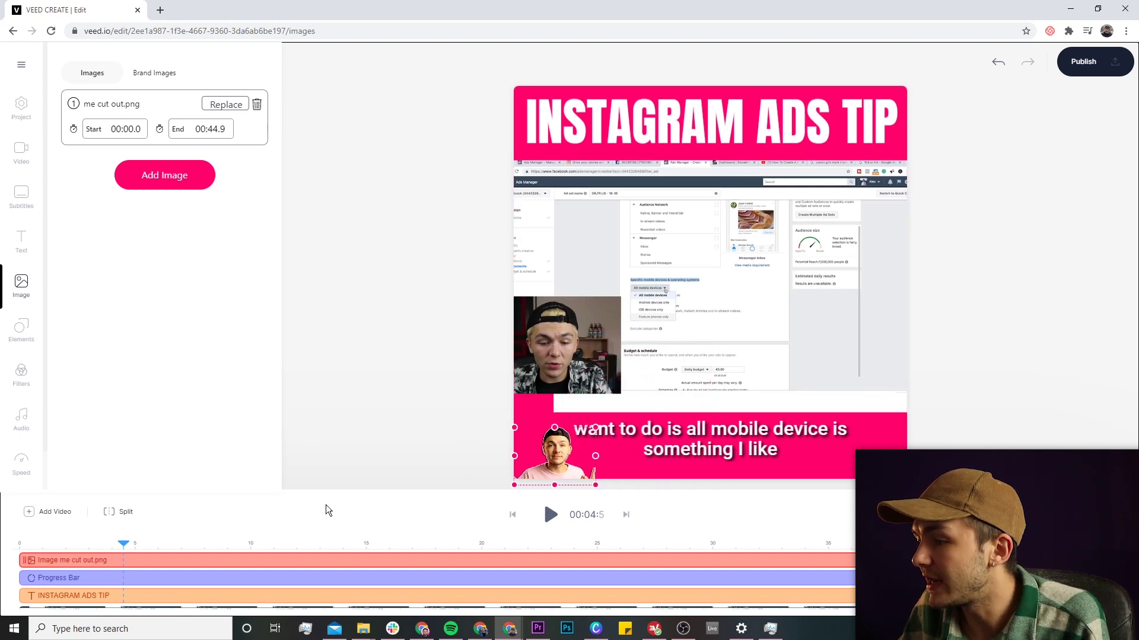
# - Trim the image clip to show only from 00:00.0 to 00:01.0
pyautogui.click(153, 542)
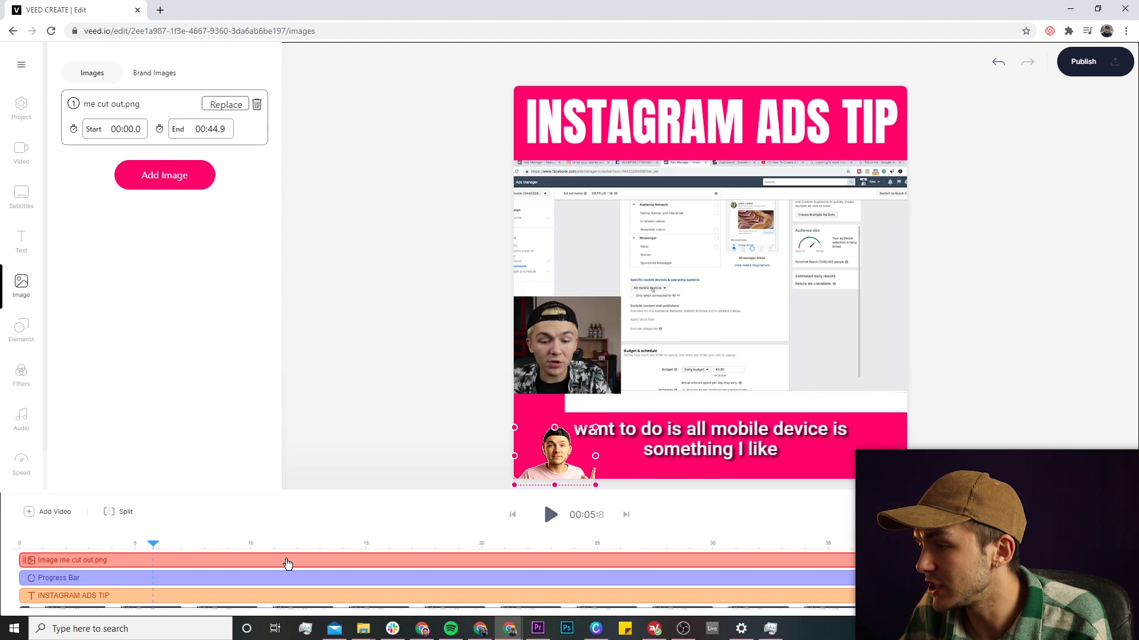
pyautogui.moveTo(33, 564)
pyautogui.mouseDown()
pyautogui.moveTo(447, 566)
pyautogui.moveTo(34, 556)
pyautogui.mouseUp()
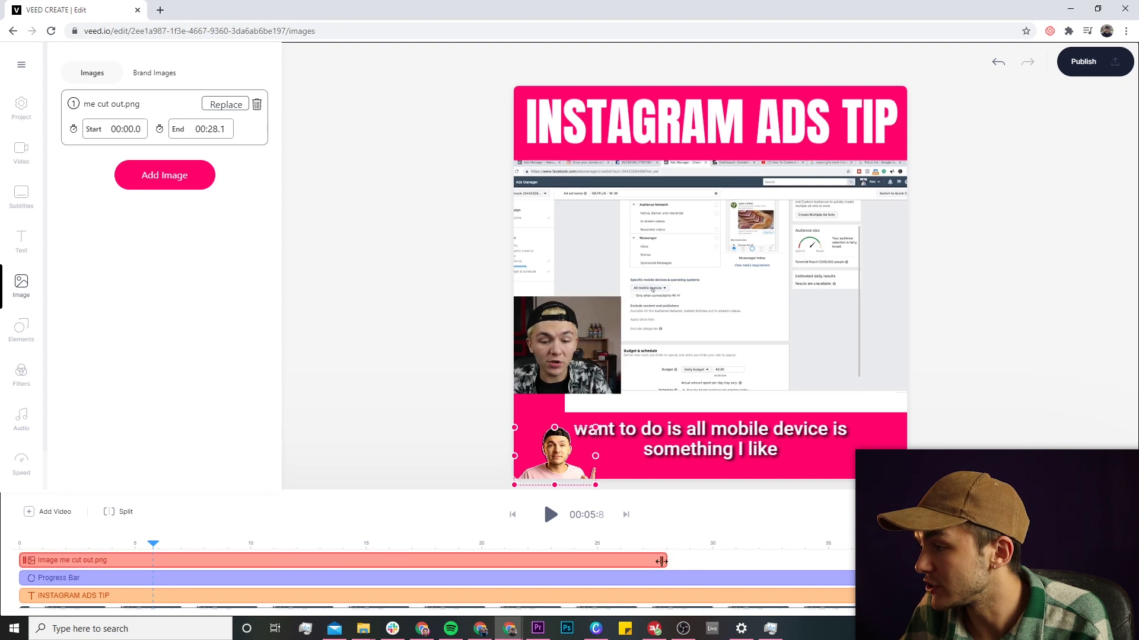
pyautogui.moveTo(665, 565); pyautogui.dragTo(105, 562)
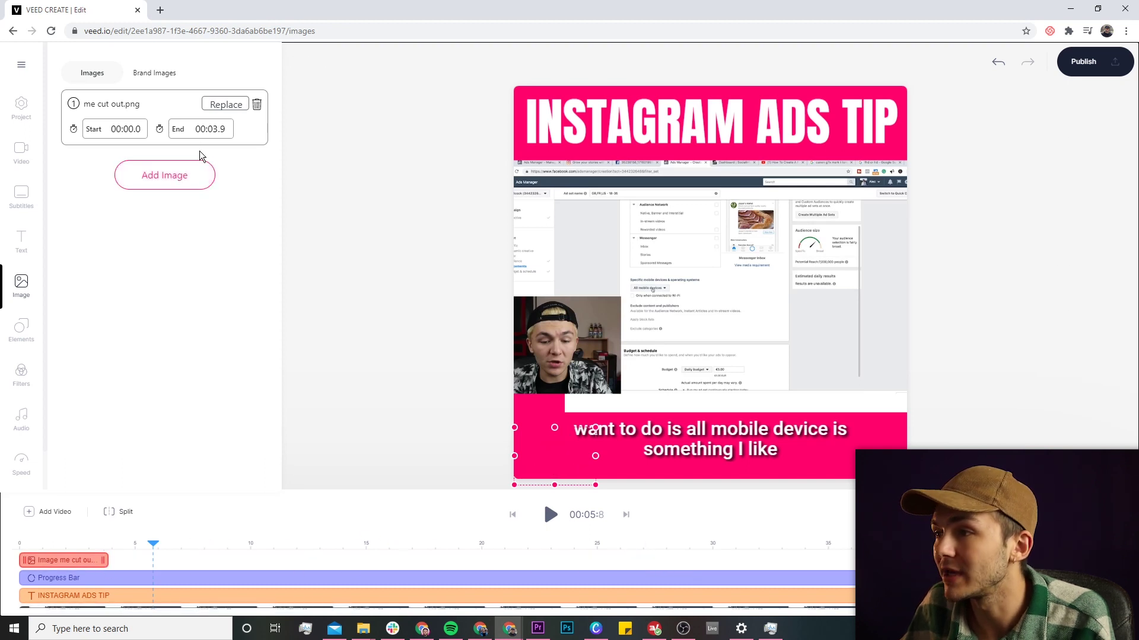
pyautogui.moveTo(224, 128); pyautogui.dragTo(206, 128)
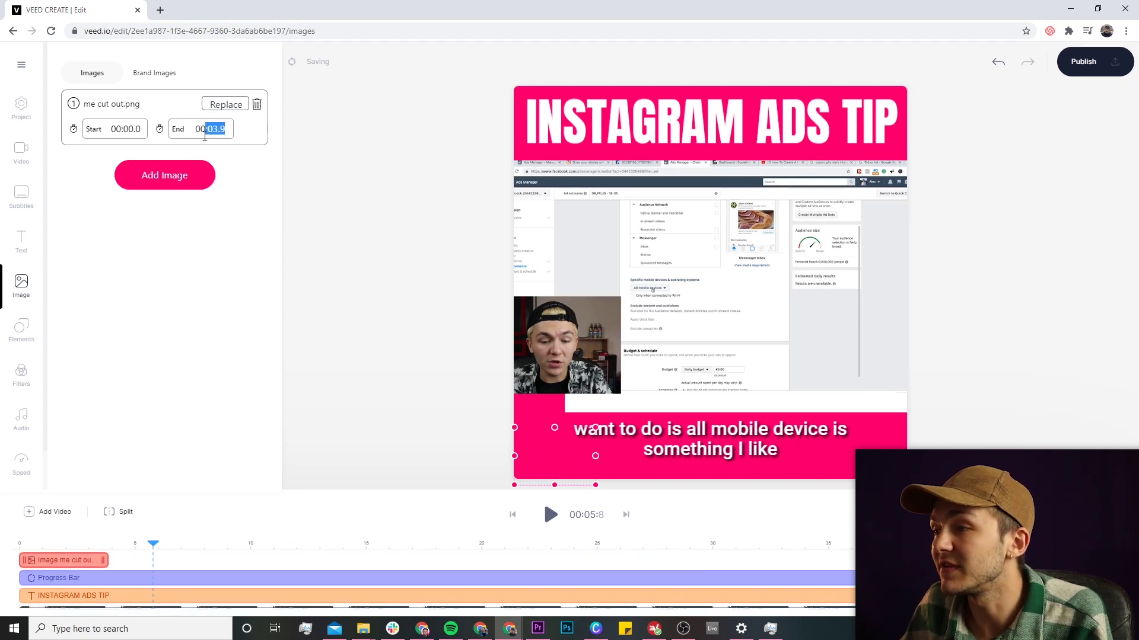
pyautogui.moveTo(105, 561); pyautogui.dragTo(38, 560)
pyautogui.click(27, 545)
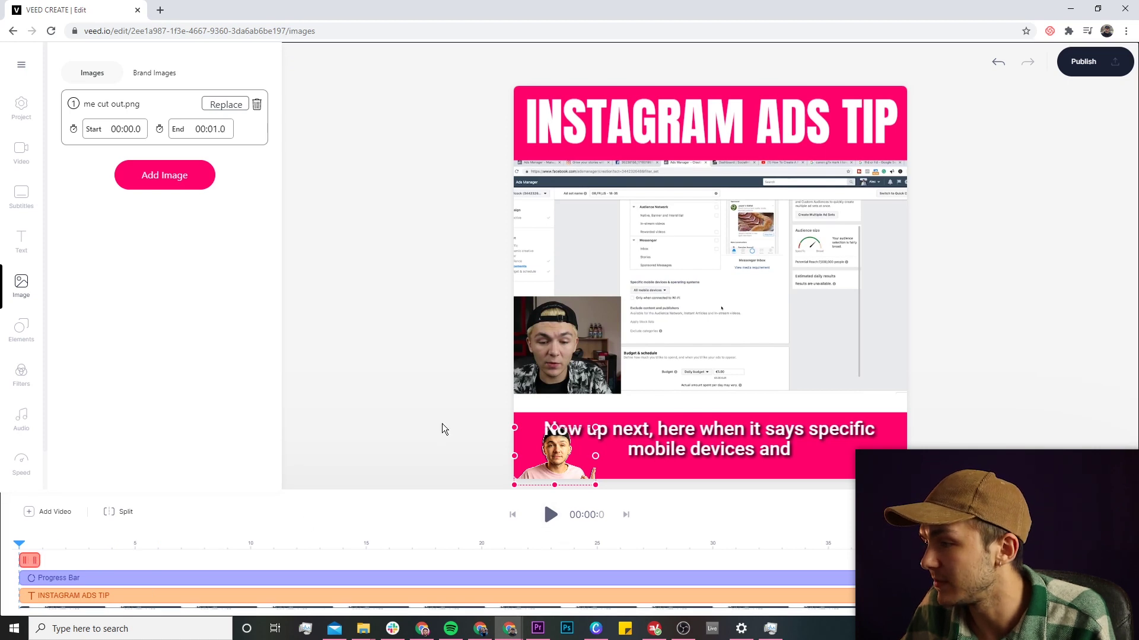
pyautogui.click(550, 515)
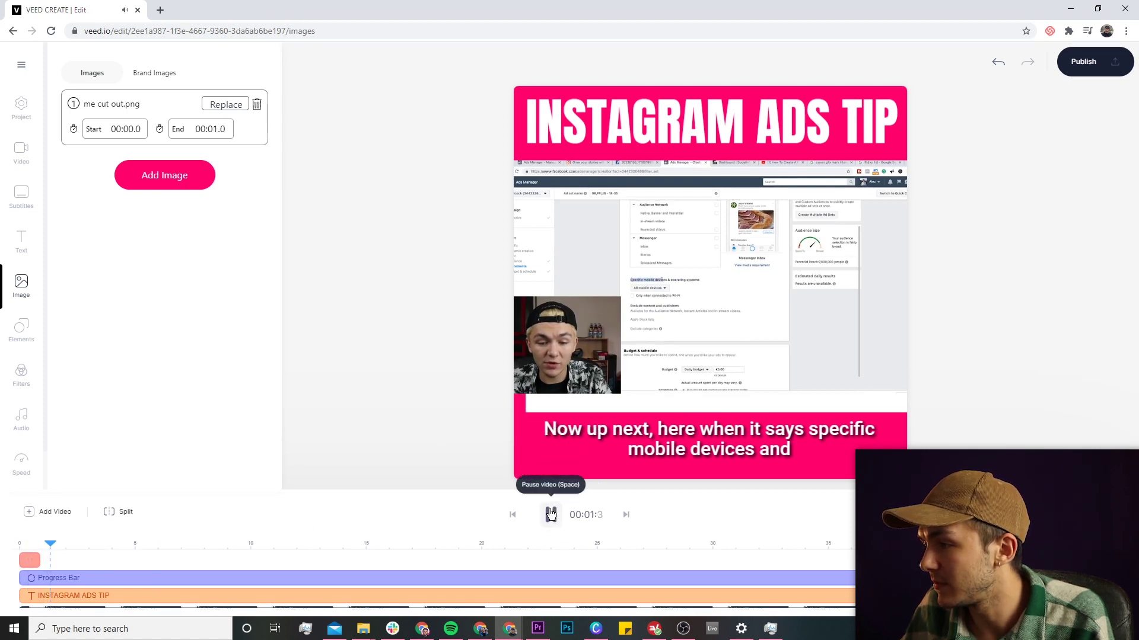
pyautogui.click(551, 515)
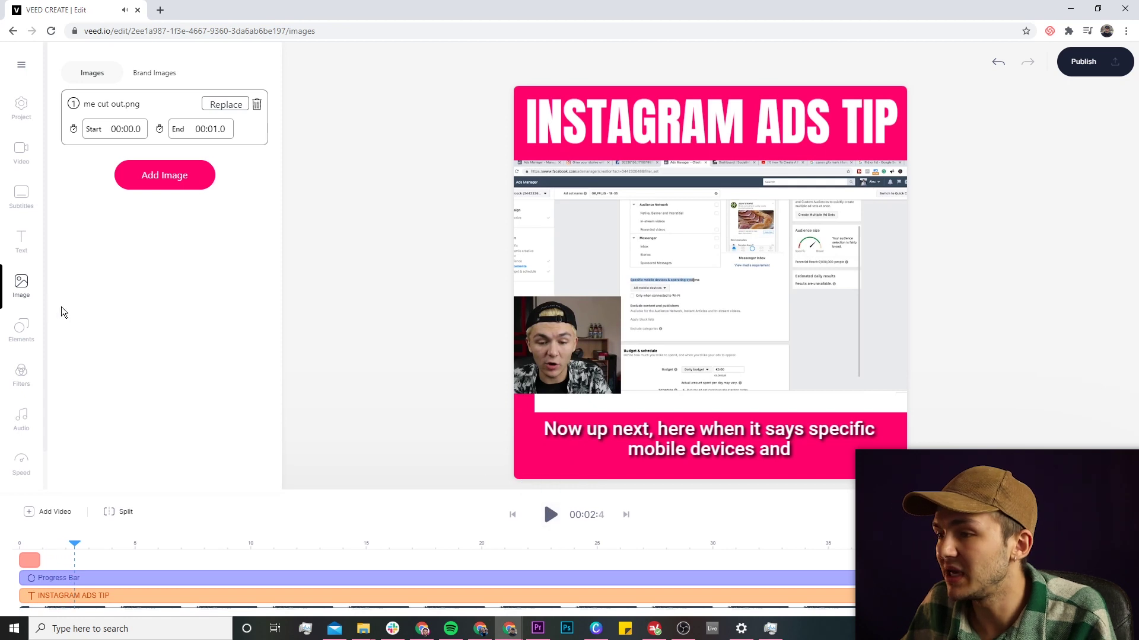
pyautogui.scroll(-1, 22, 356)
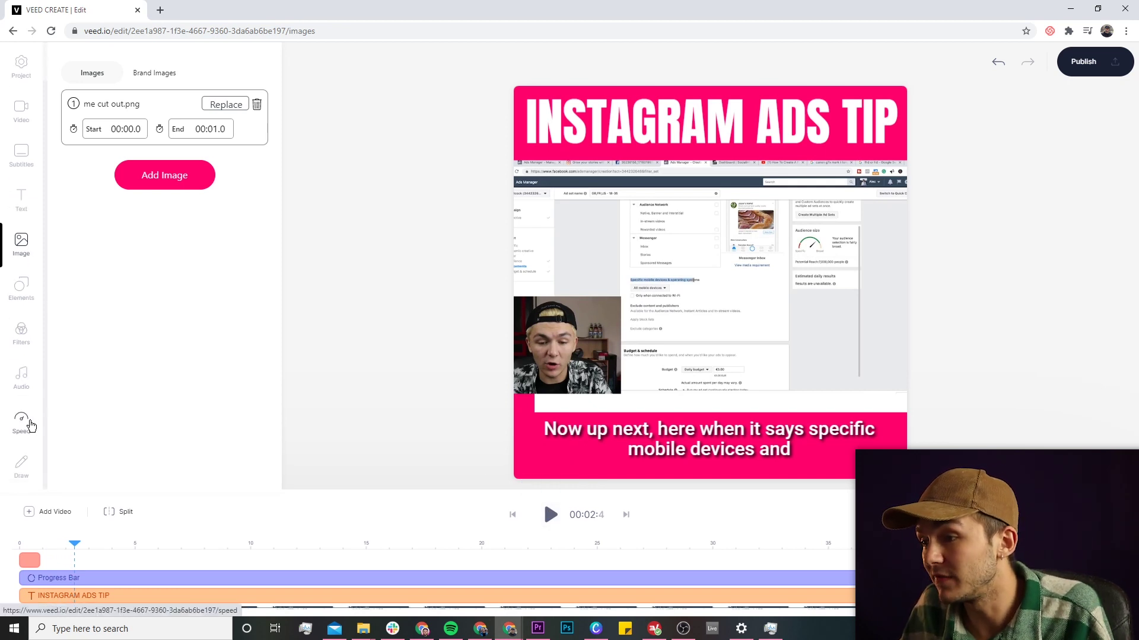
pyautogui.scroll(1, 21, 415)
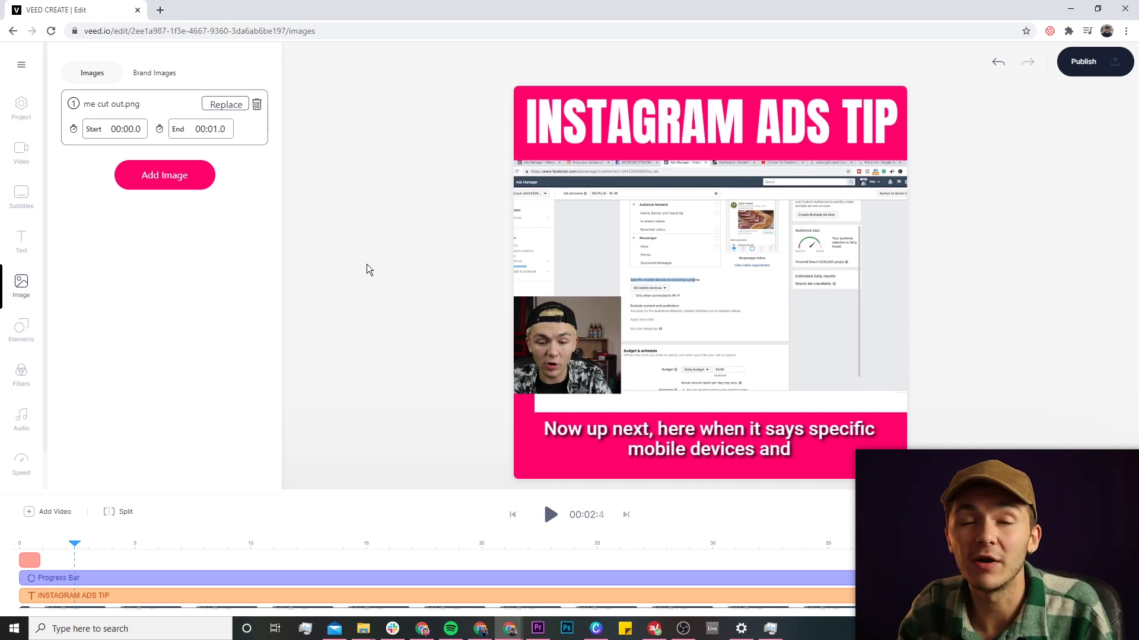
pyautogui.click(1083, 61)
# - Start the HD render of the finished square webinar video
pyautogui.click(1083, 173)
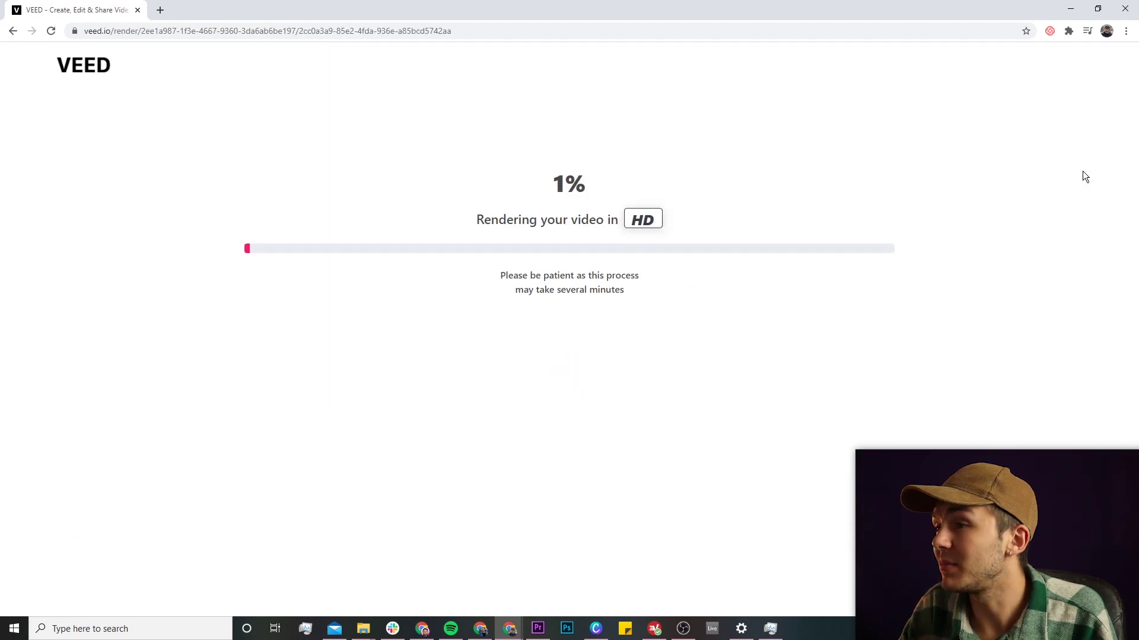